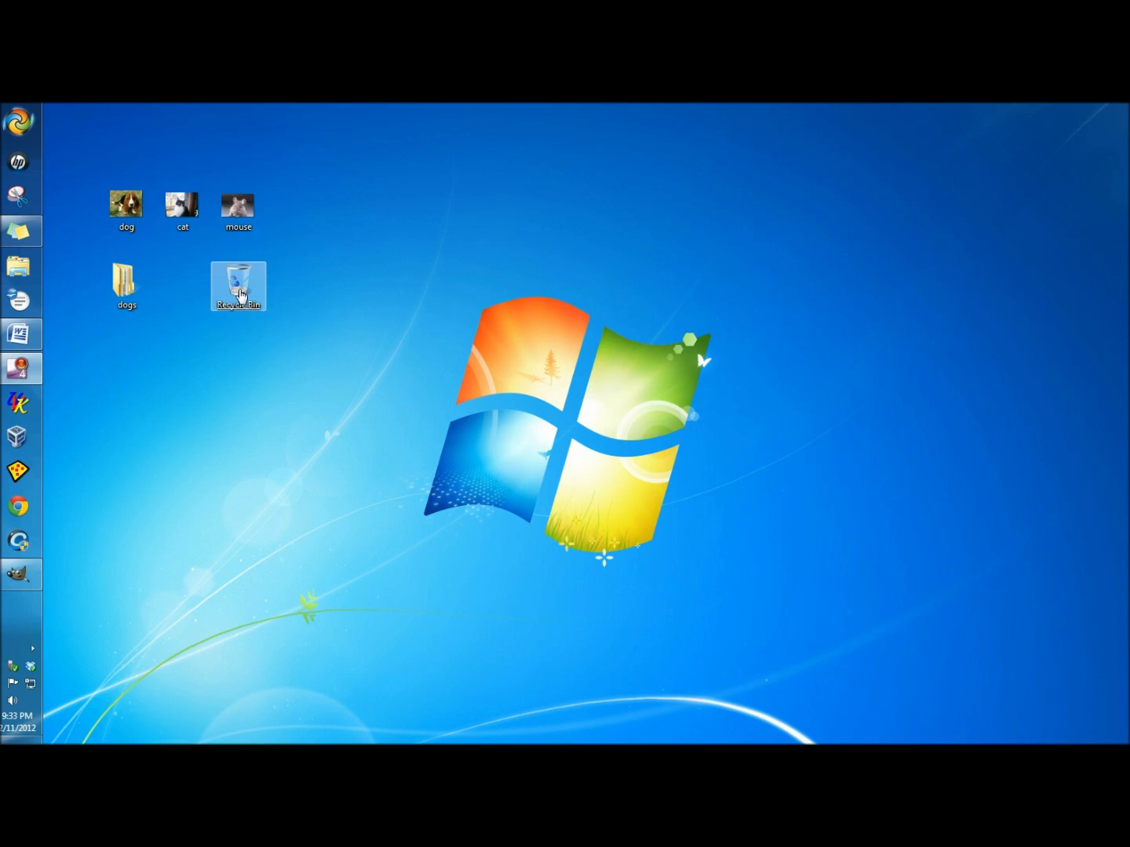
Restore the minimized GIMP window from the taskbar
{"action": "left_click", "coordinate": [19, 574]}
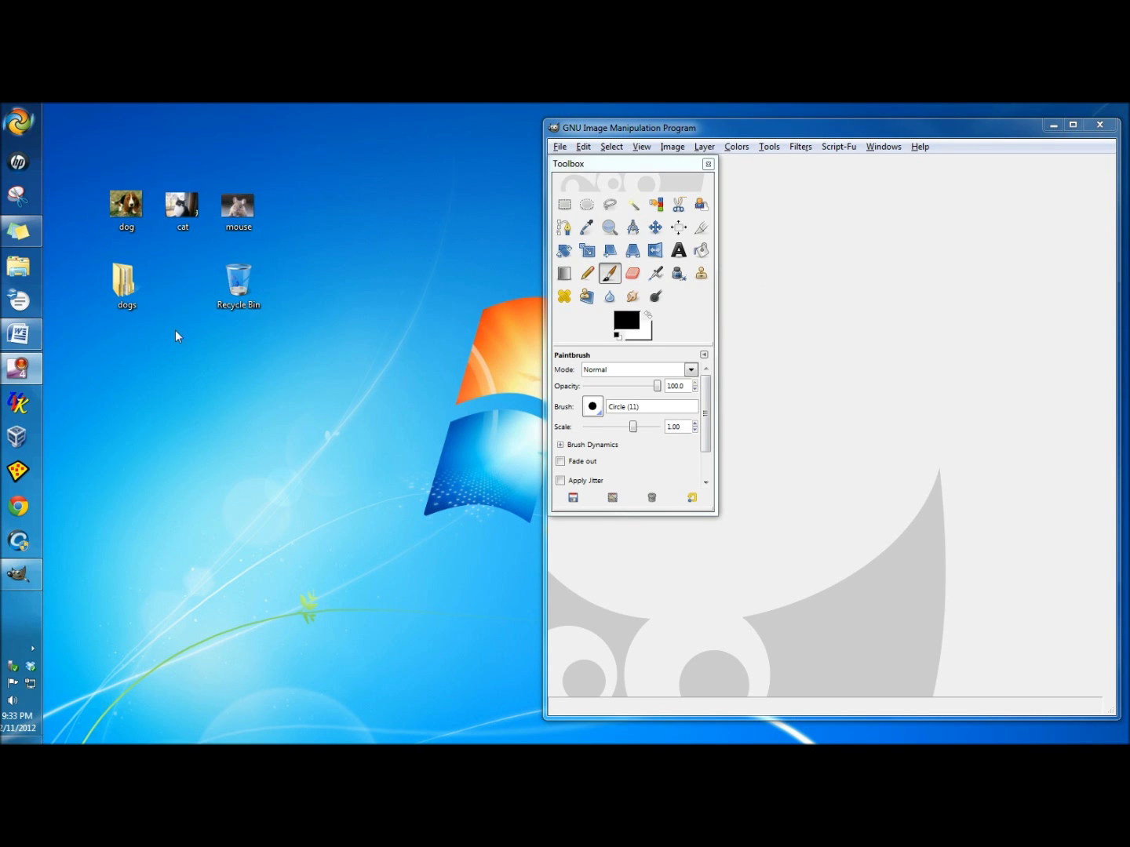
Load dog.jpg into GIMP and scale its layer down to 226 × 237 pixels
{"action": "left_click_drag", "start_coordinate": [122, 206], "coordinate": [873, 432]}
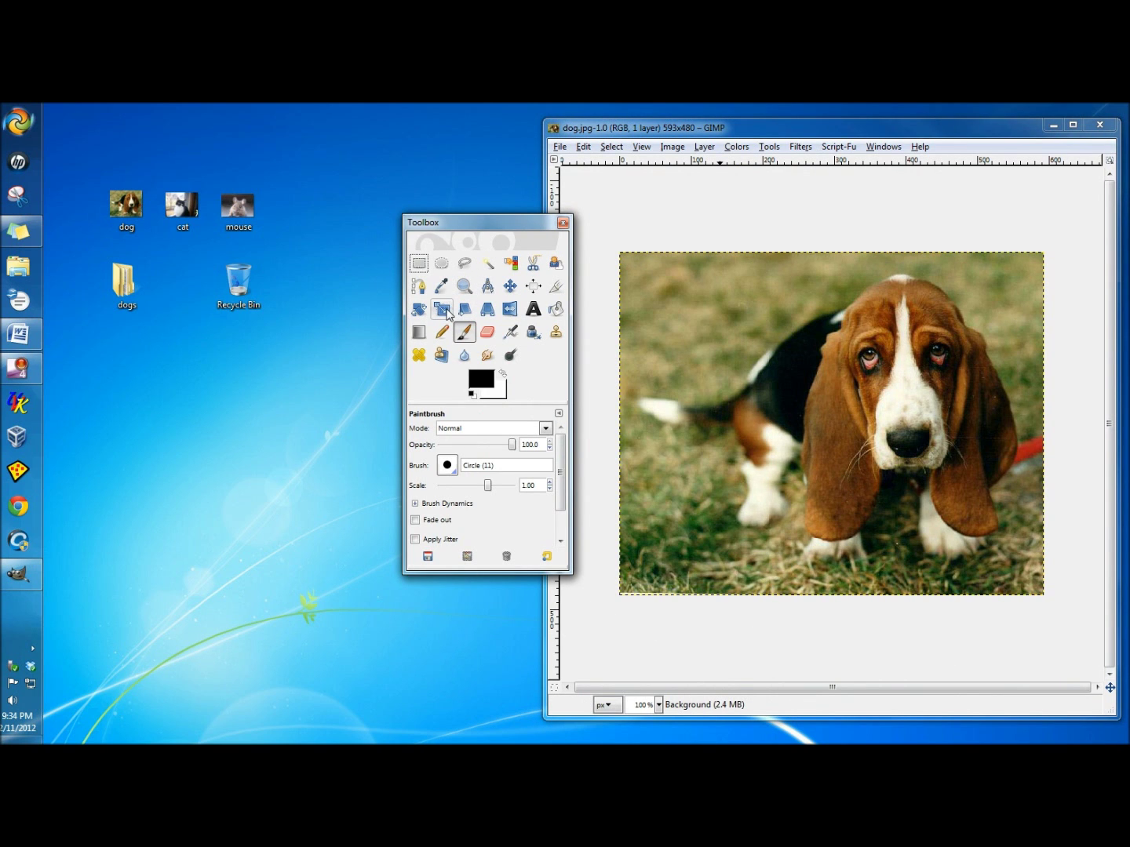
{"action": "left_click", "coordinate": [444, 311]}
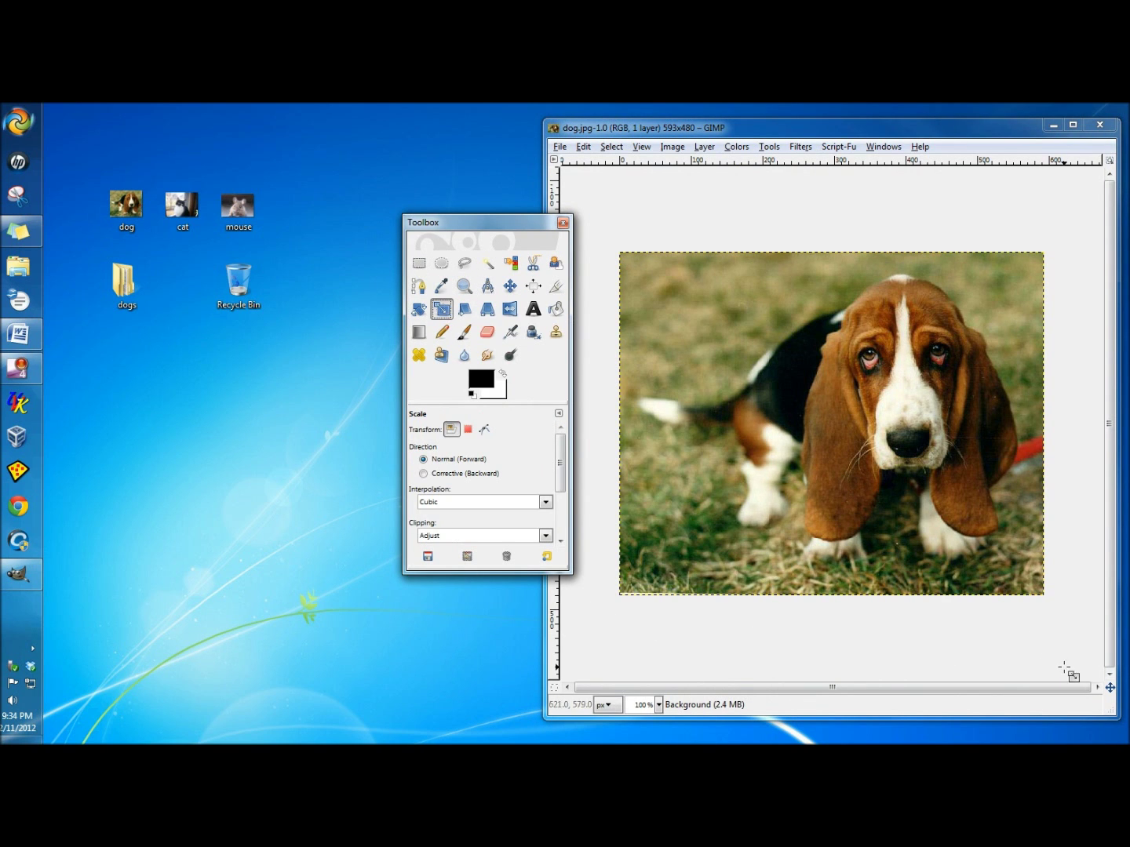
{"action": "left_click", "coordinate": [1045, 595]}
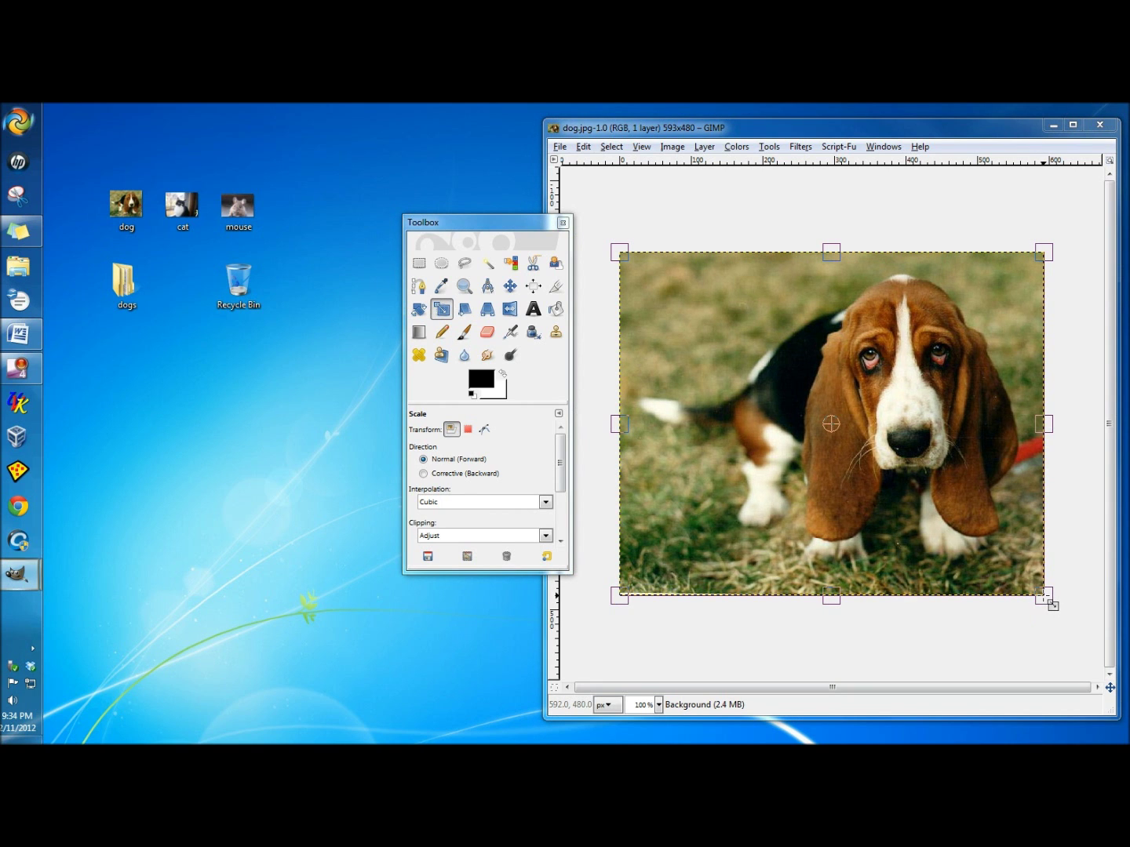
{"action": "left_click_drag", "start_coordinate": [1047, 599], "coordinate": [781, 421]}
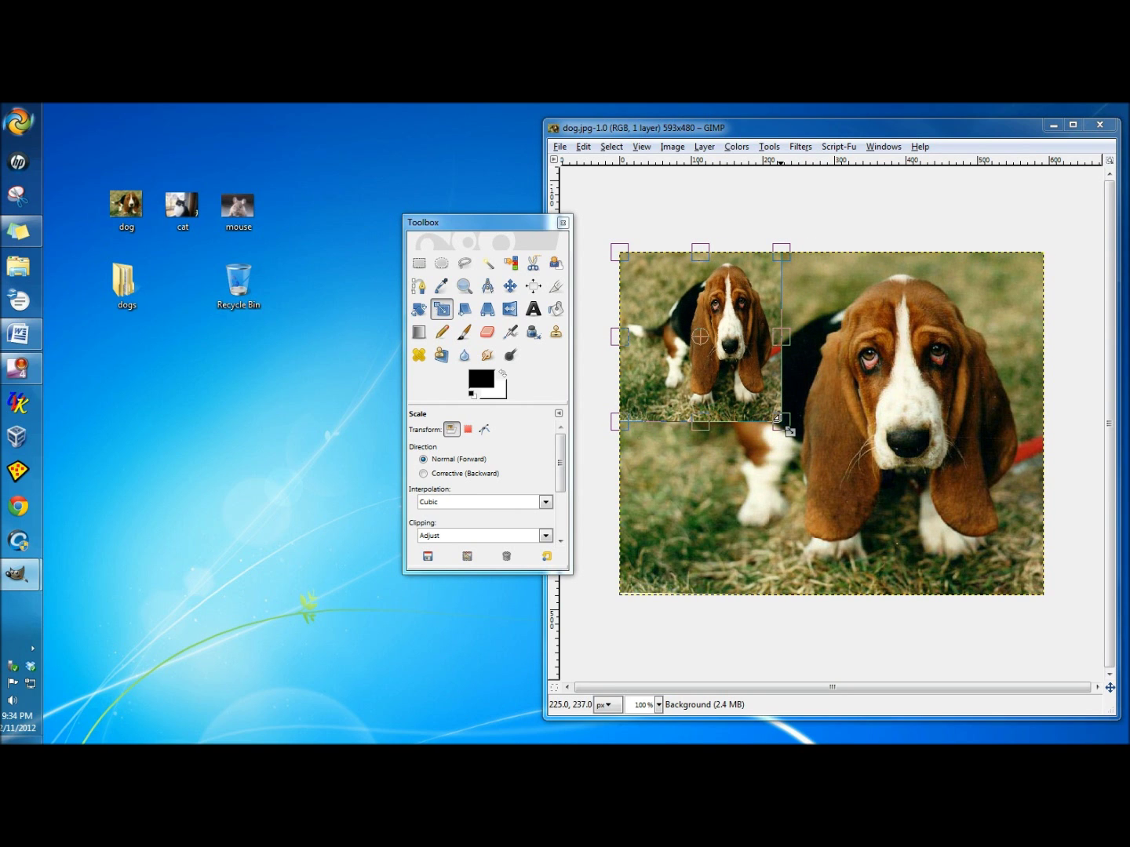
{"action": "left_click_drag", "start_coordinate": [788, 429], "coordinate": [788, 429]}
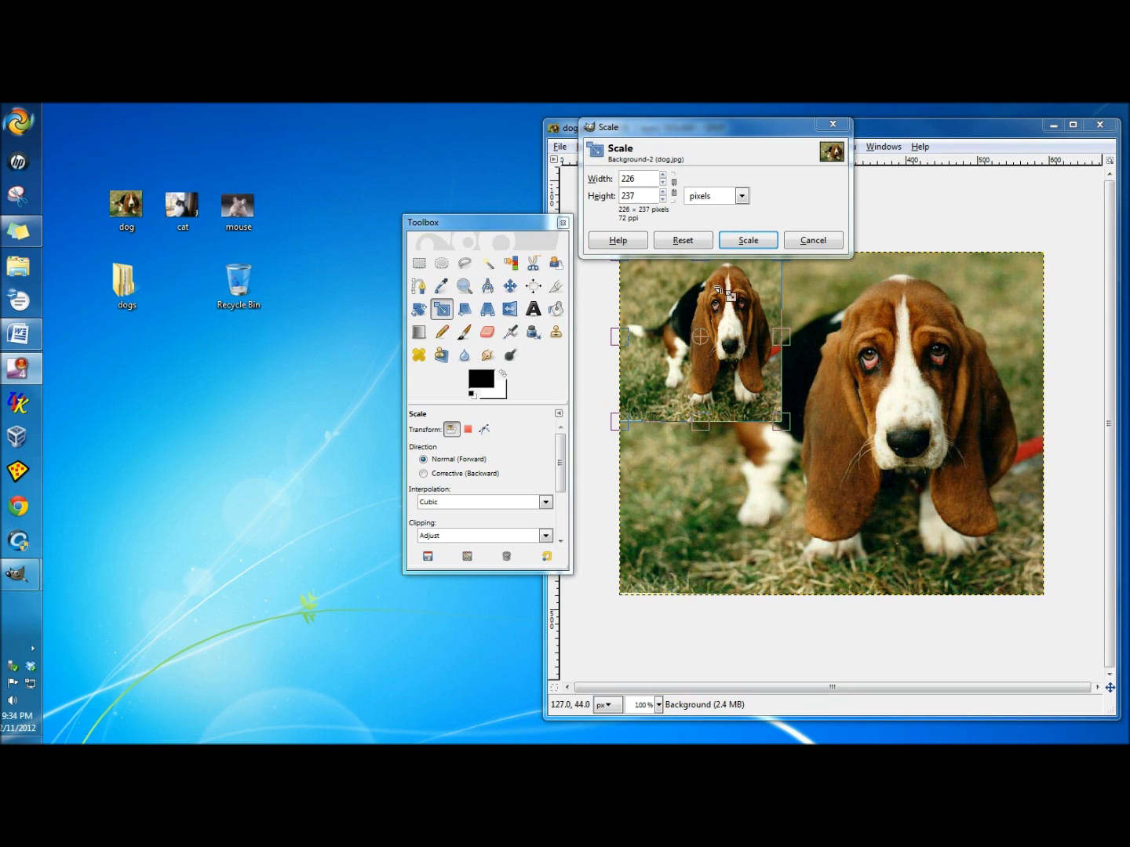
{"action": "left_click", "coordinate": [749, 240]}
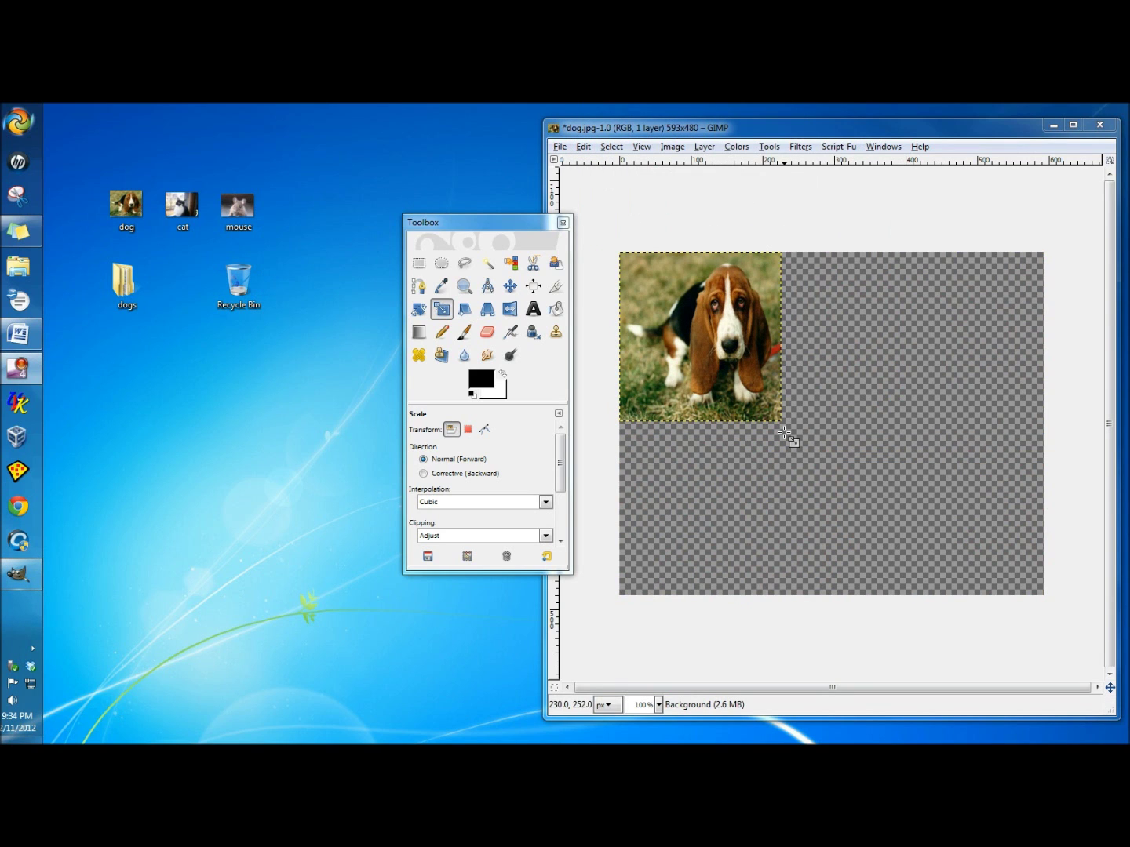
Fit the canvas to the scaled layer and rename the image to dog.ico
{"action": "left_click", "coordinate": [672, 149]}
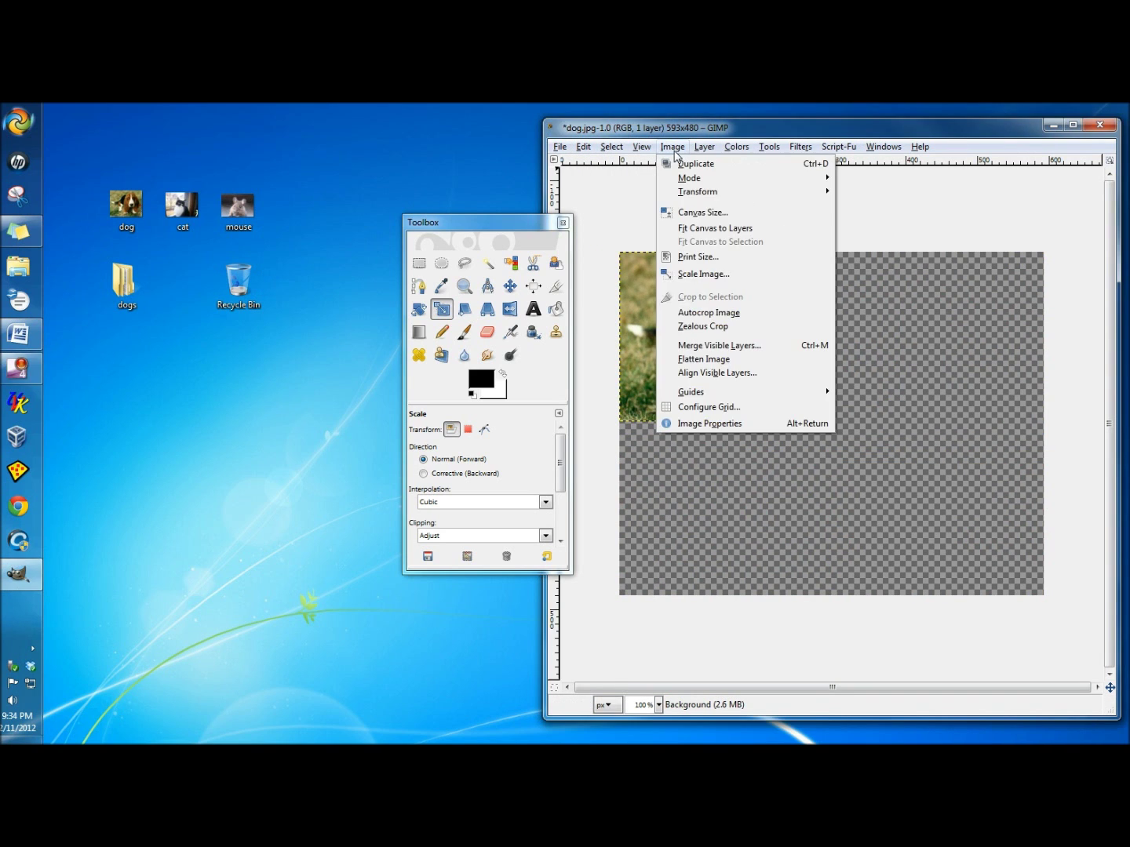
{"action": "left_click", "coordinate": [714, 229]}
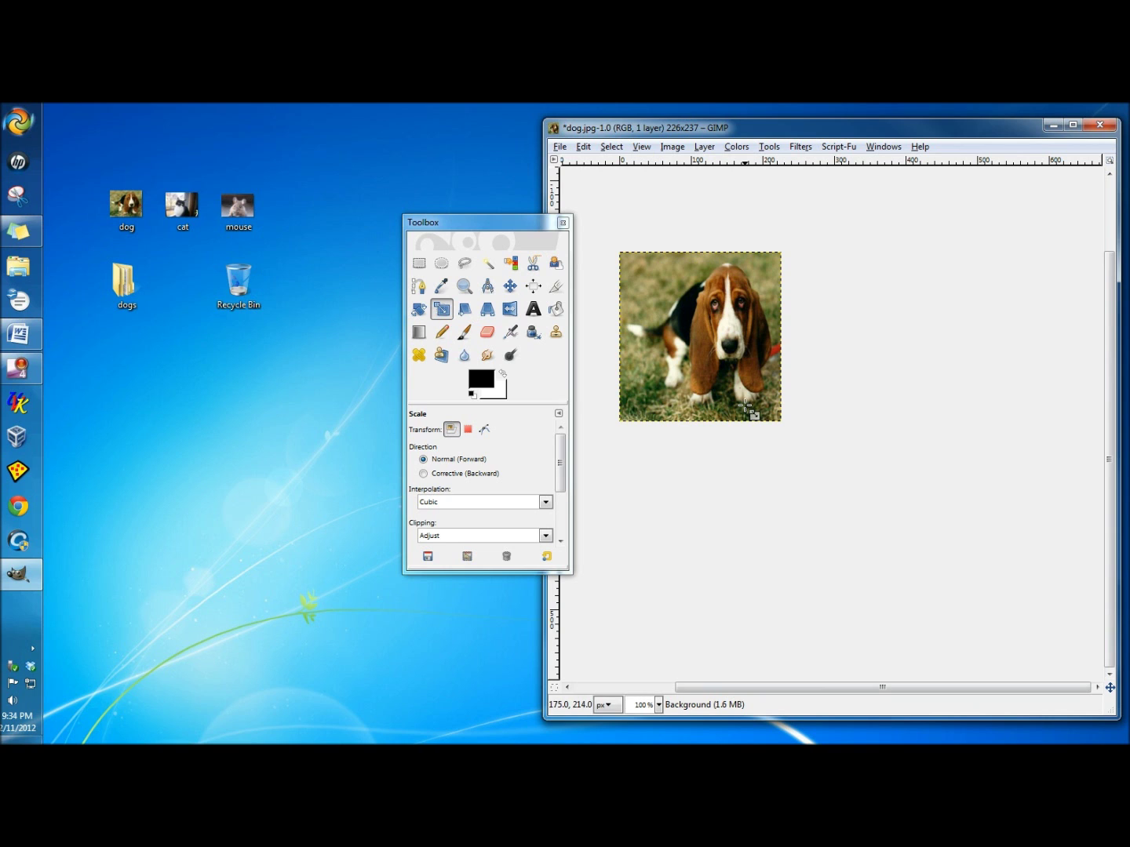
{"action": "left_click", "coordinate": [560, 147]}
{"action": "left_click", "coordinate": [605, 279]}
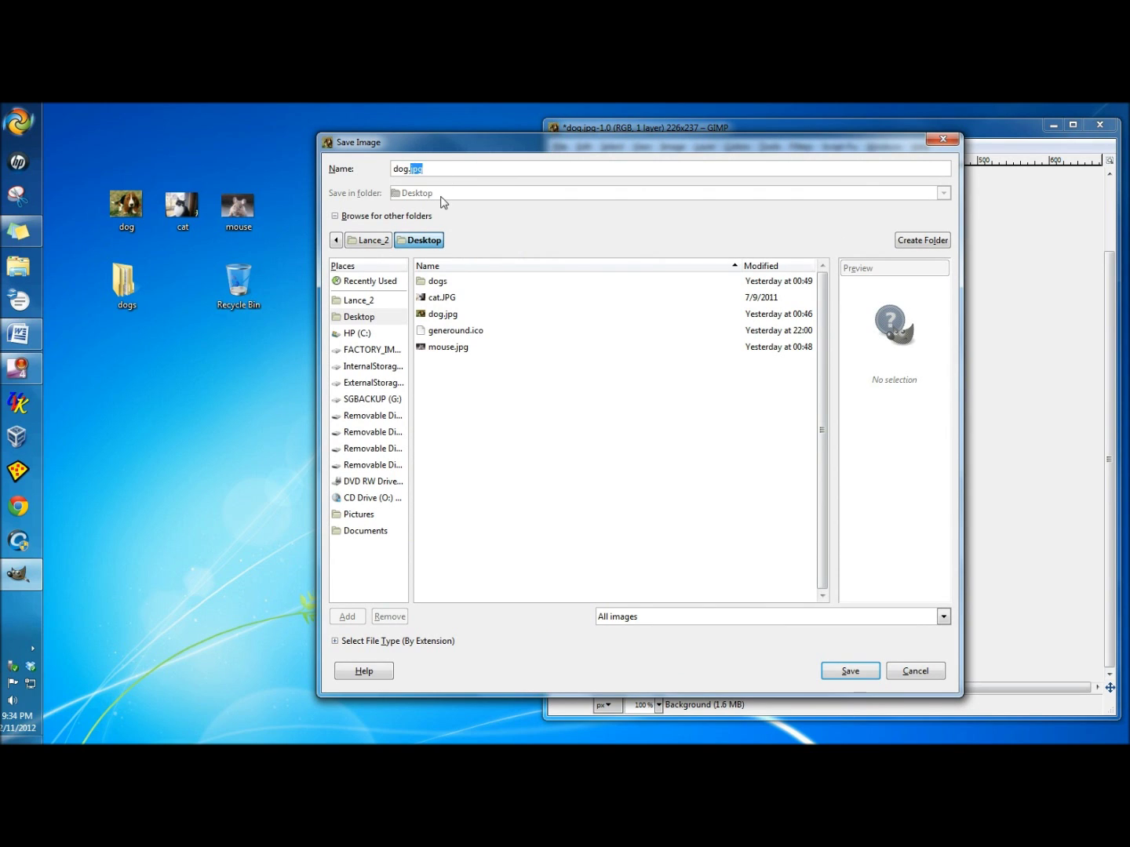
{"action": "type", "text": "ico"}
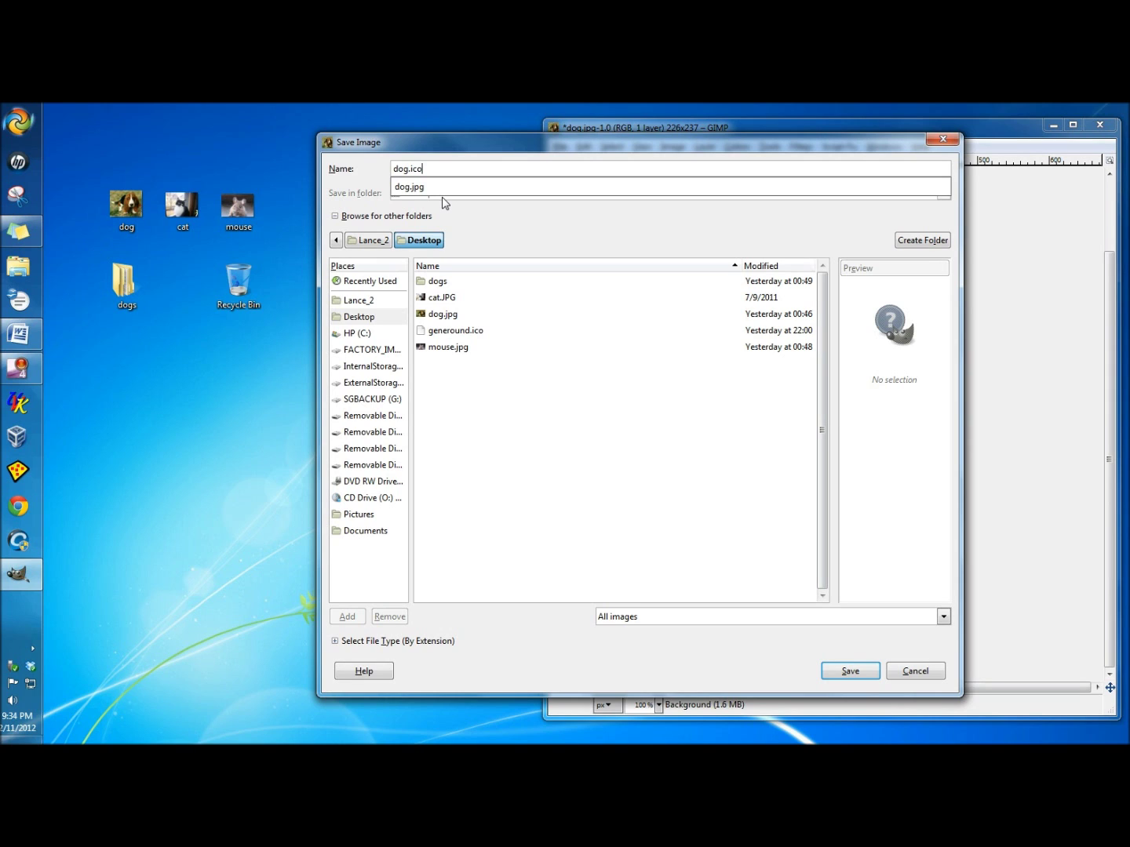
Save dog.ico as a Microsoft Windows icon and move it lower on the desktop
{"action": "left_click", "coordinate": [945, 618]}
{"action": "left_click", "coordinate": [945, 618]}
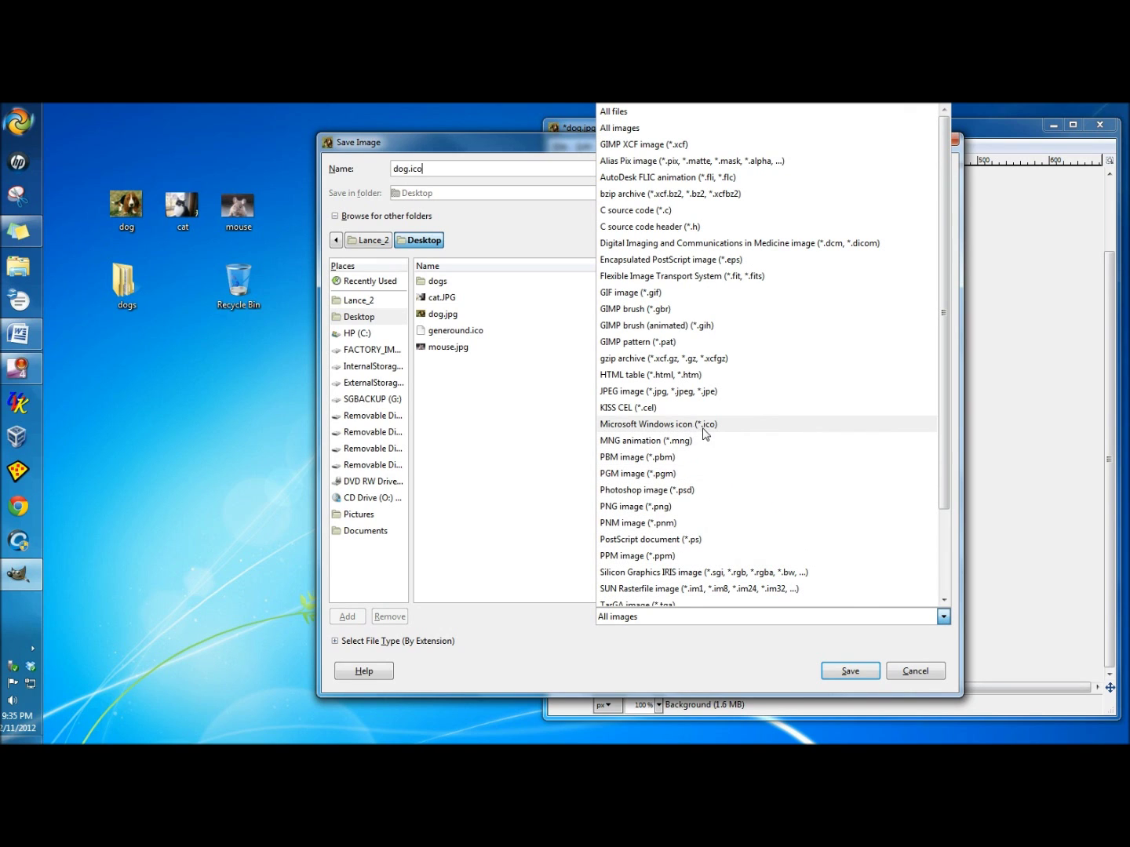
{"action": "left_click", "coordinate": [655, 425]}
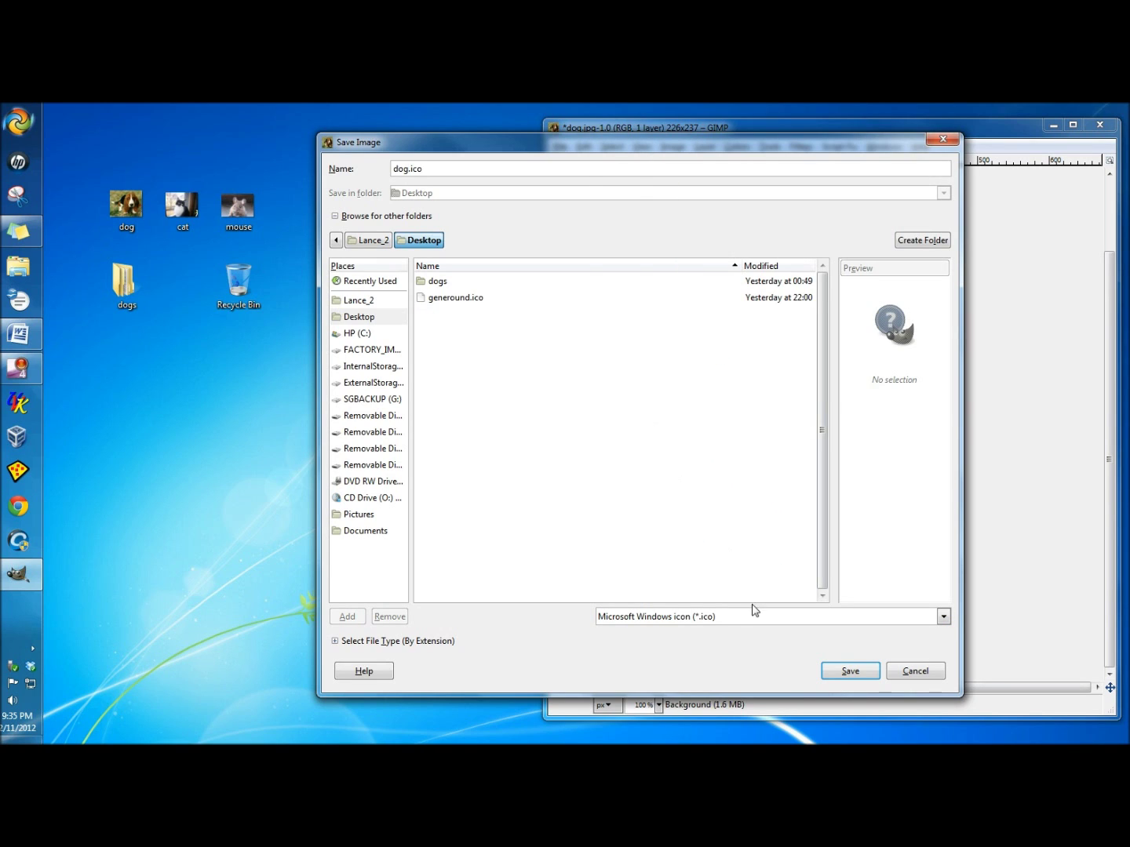
{"action": "left_click", "coordinate": [850, 672]}
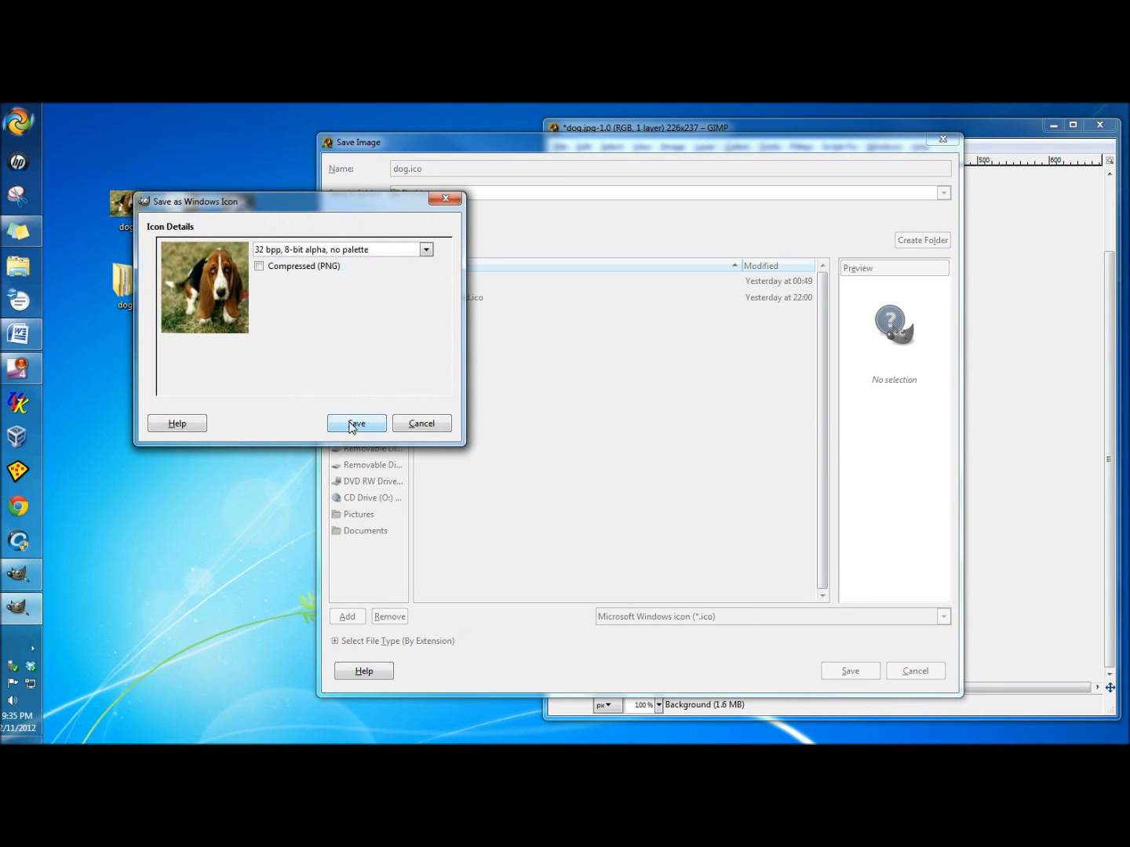
{"action": "left_click", "coordinate": [355, 423]}
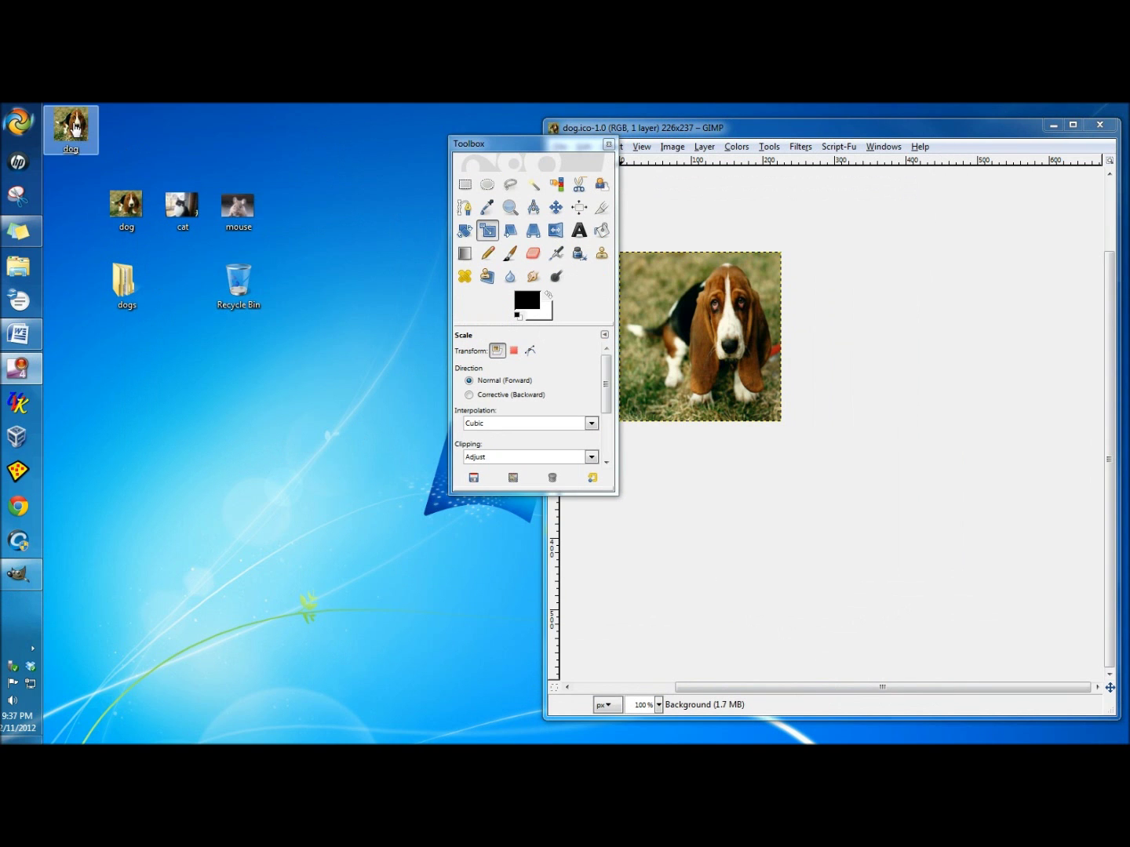
{"action": "left_click_drag", "start_coordinate": [75, 127], "coordinate": [70, 454]}
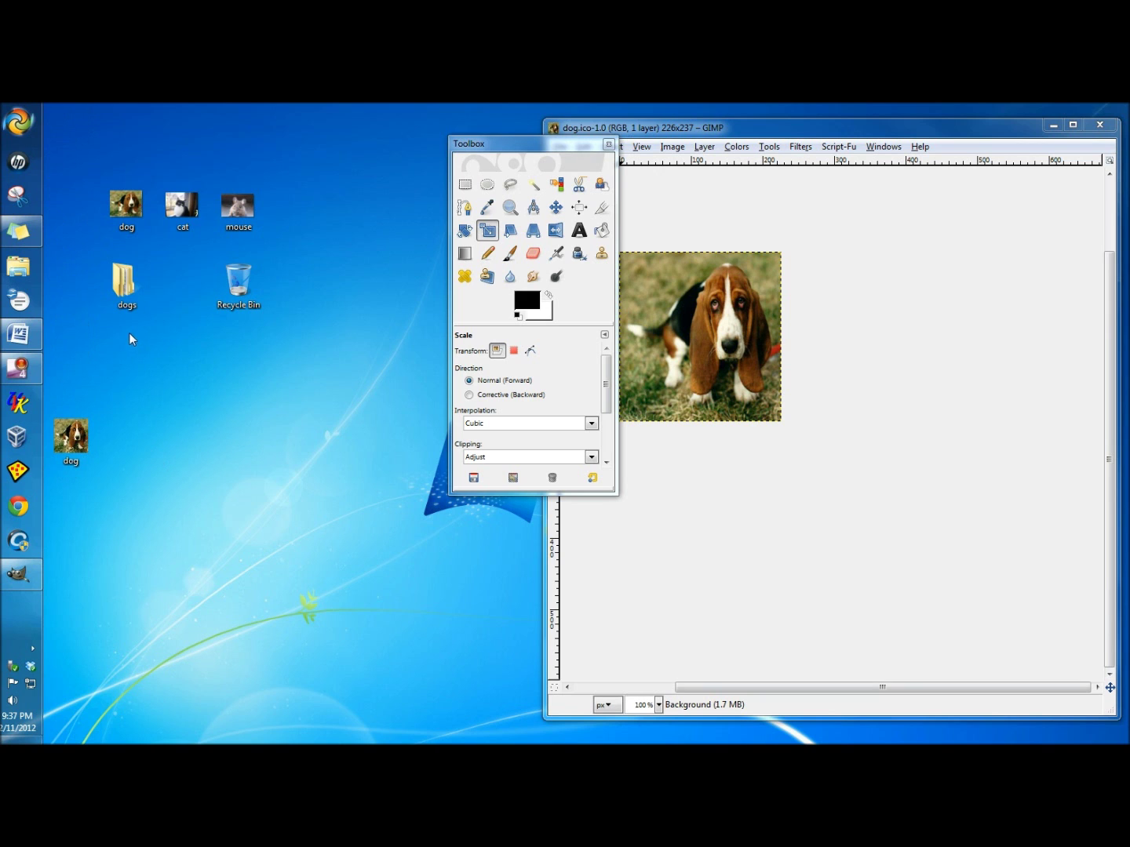
Set dog.ico as the dogs folder's icon through its Properties Customize tab
{"action": "left_click", "coordinate": [125, 281]}
{"action": "right_click", "coordinate": [126, 281]}
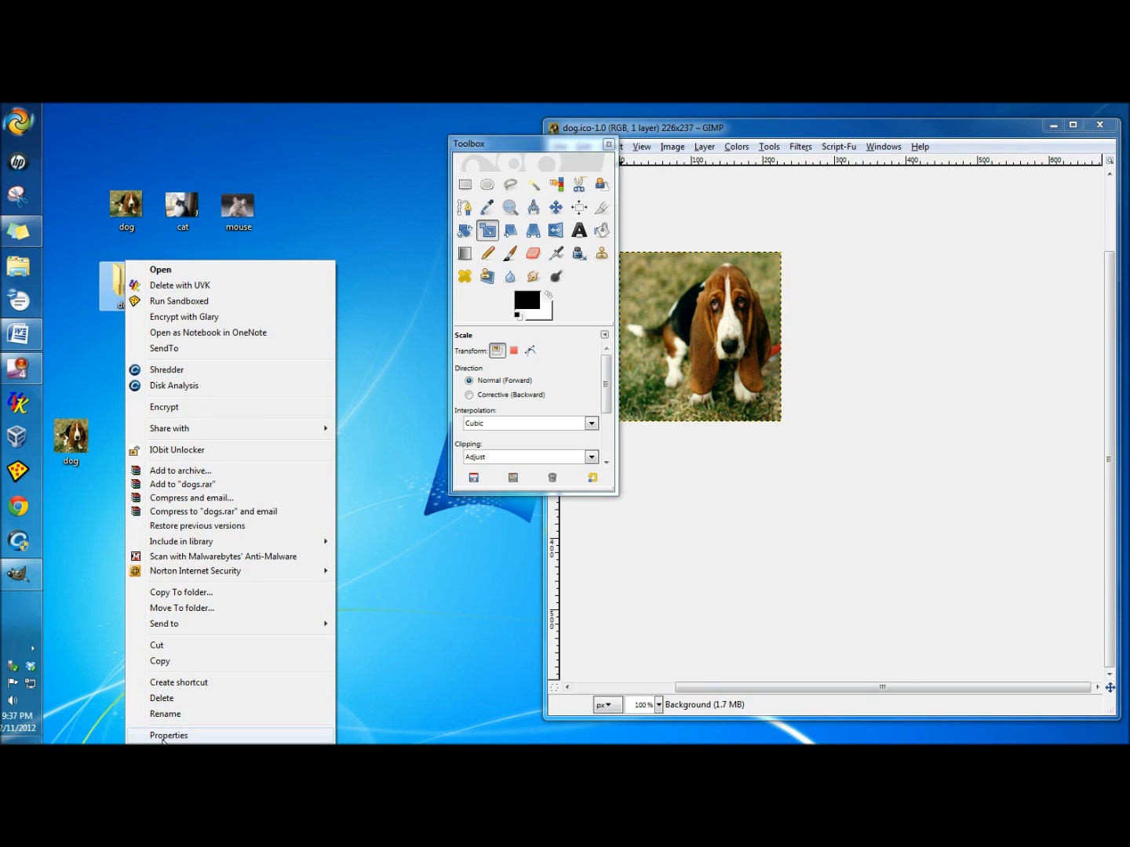
{"action": "left_click", "coordinate": [165, 736]}
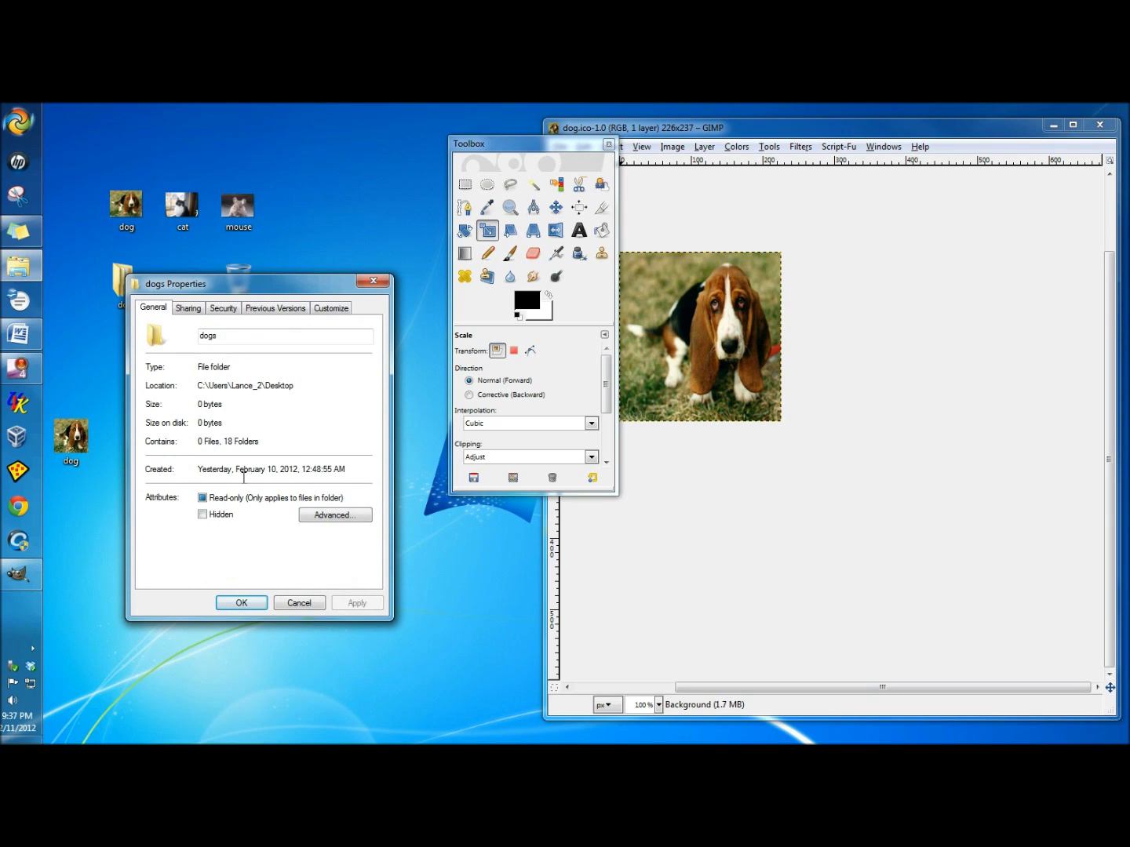
{"action": "left_click", "coordinate": [333, 308]}
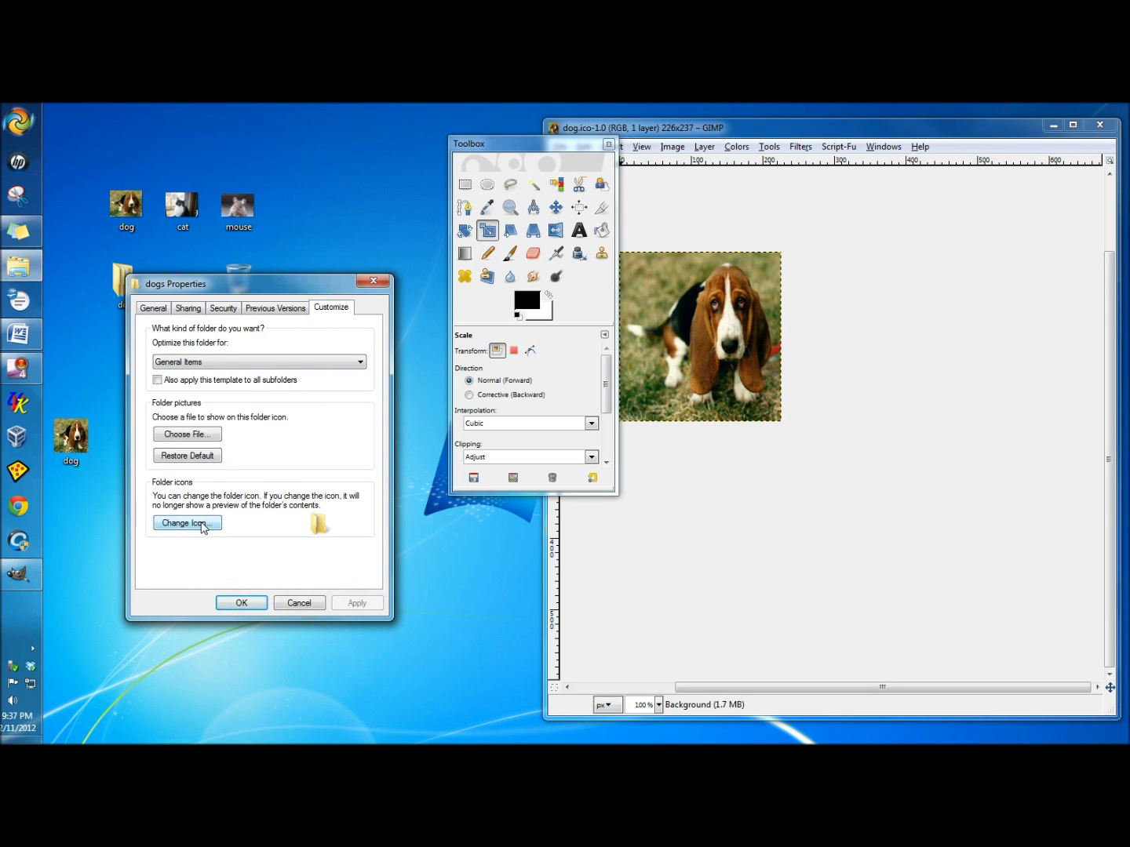
{"action": "left_click", "coordinate": [186, 524]}
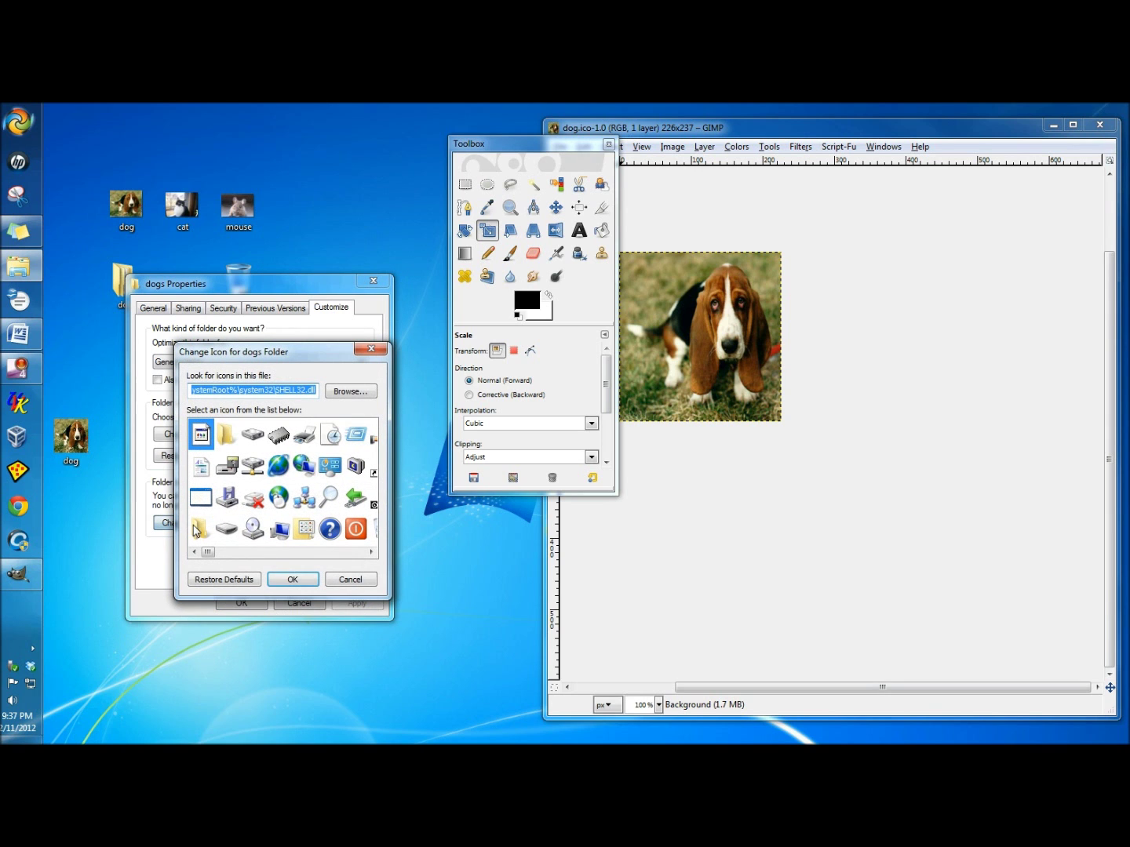
{"action": "left_click", "coordinate": [347, 392]}
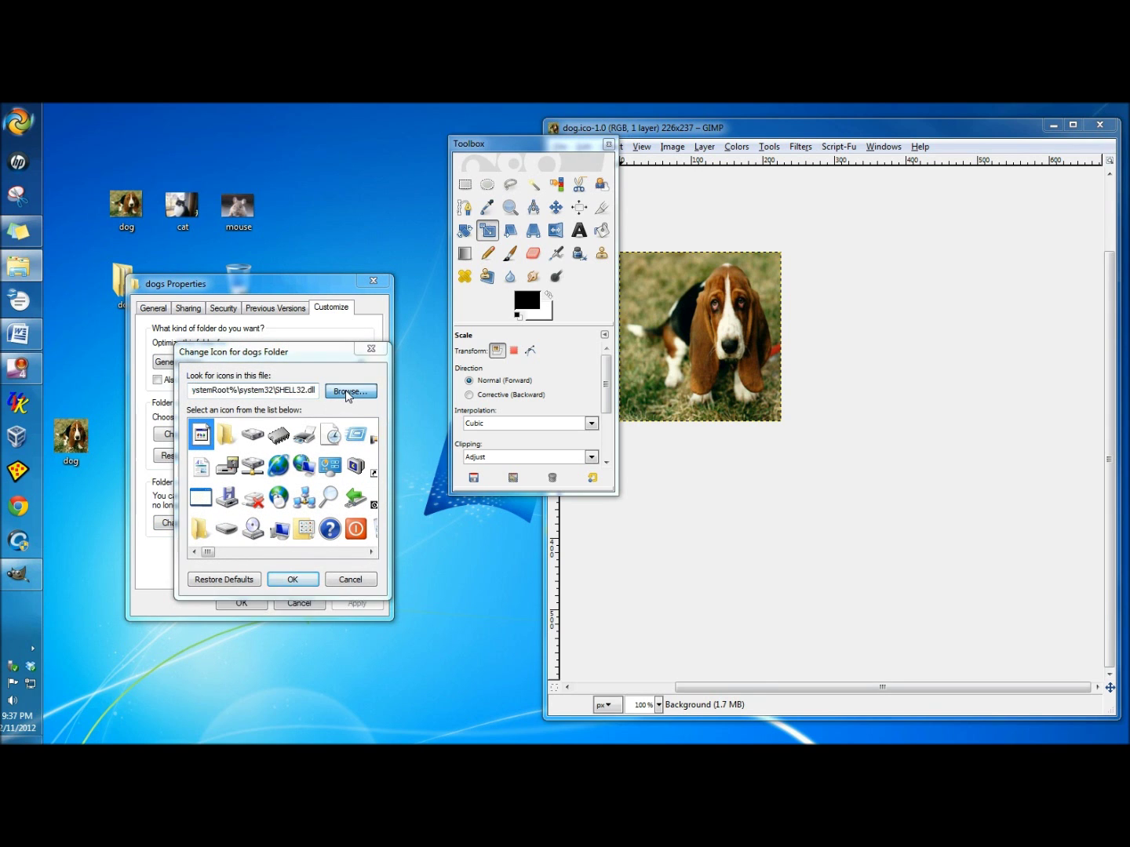
{"action": "double_click", "coordinate": [351, 579]}
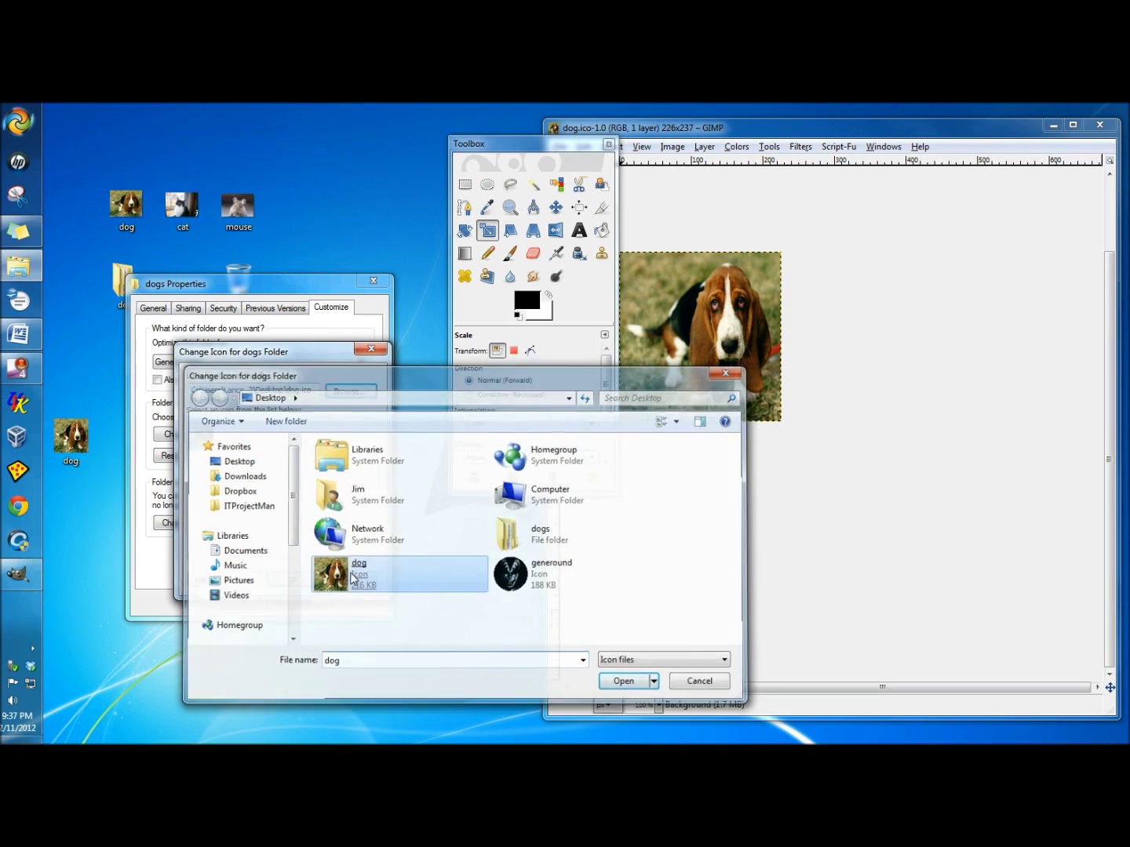
{"action": "left_click", "coordinate": [291, 581]}
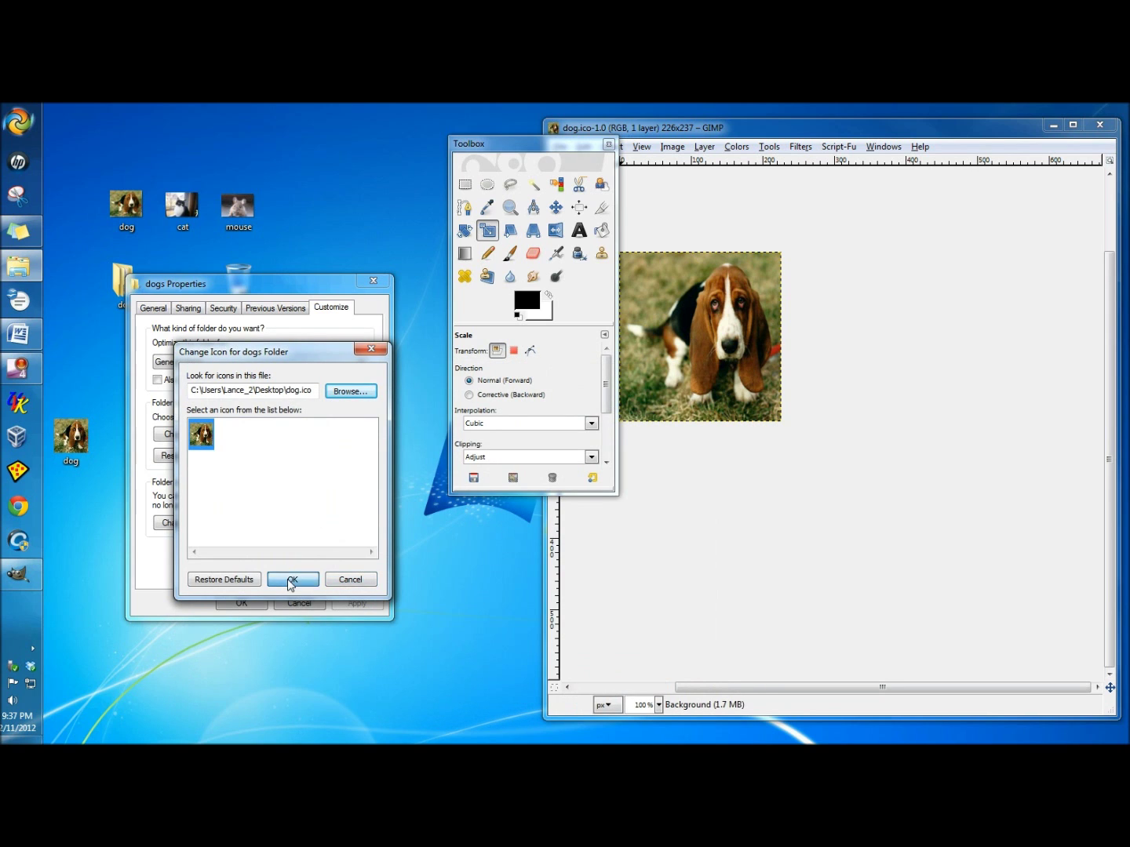
{"action": "left_click", "coordinate": [356, 604]}
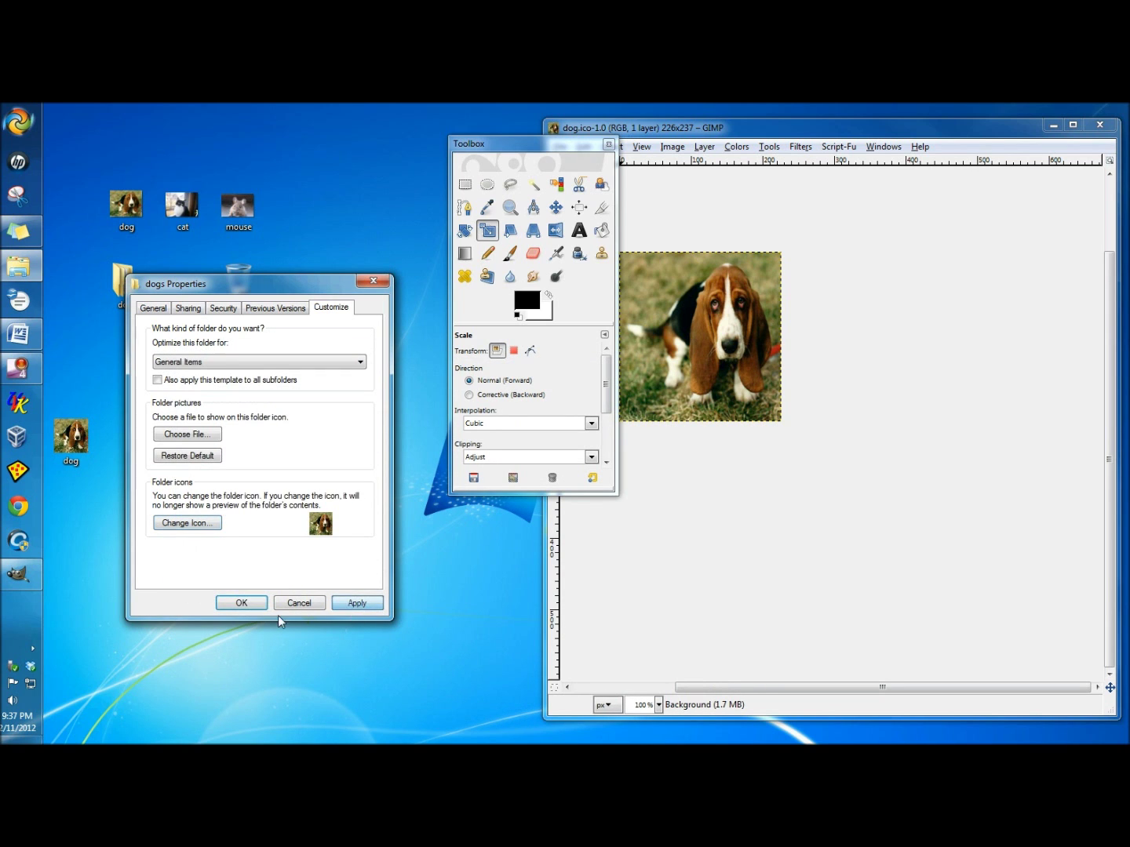
{"action": "left_click", "coordinate": [239, 604]}
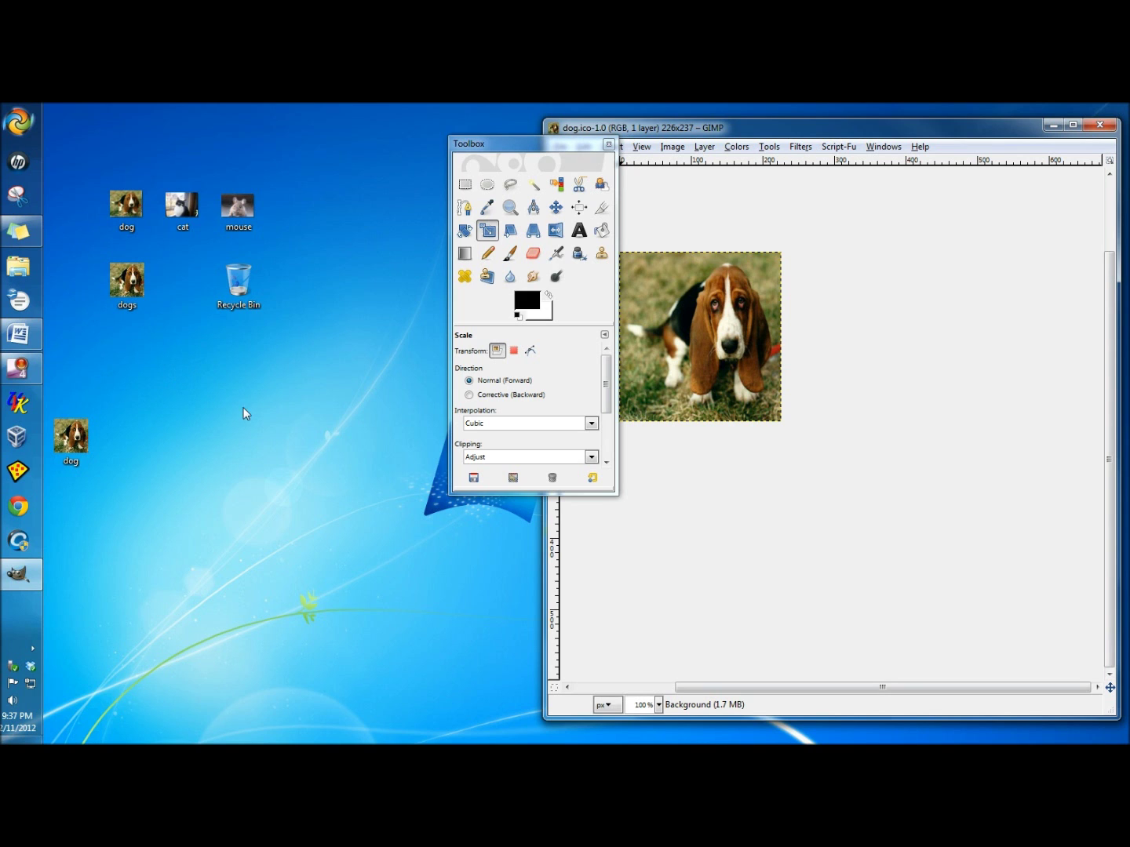
Open the mouse photo in GIMP and maximize its window
{"action": "left_click_drag", "start_coordinate": [560, 145], "coordinate": [572, 272]}
{"action": "left_click", "coordinate": [559, 147]}
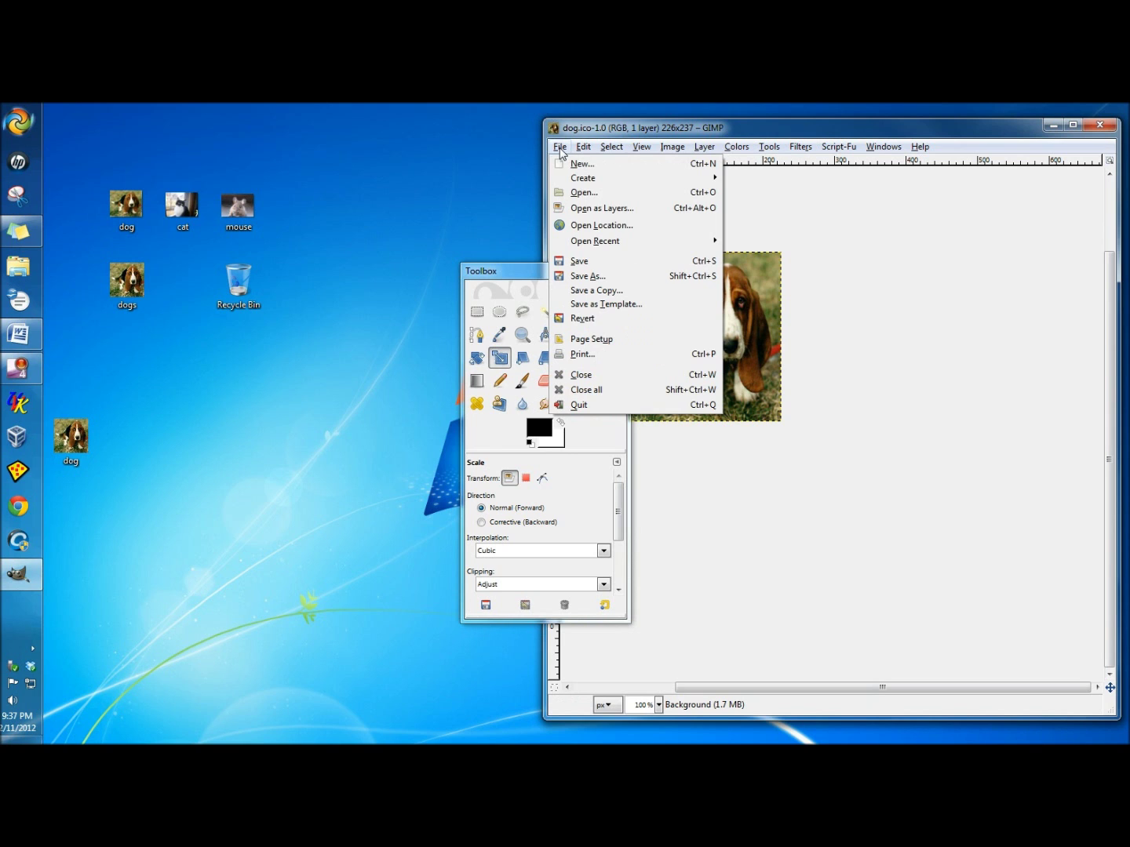
{"action": "left_click", "coordinate": [583, 193]}
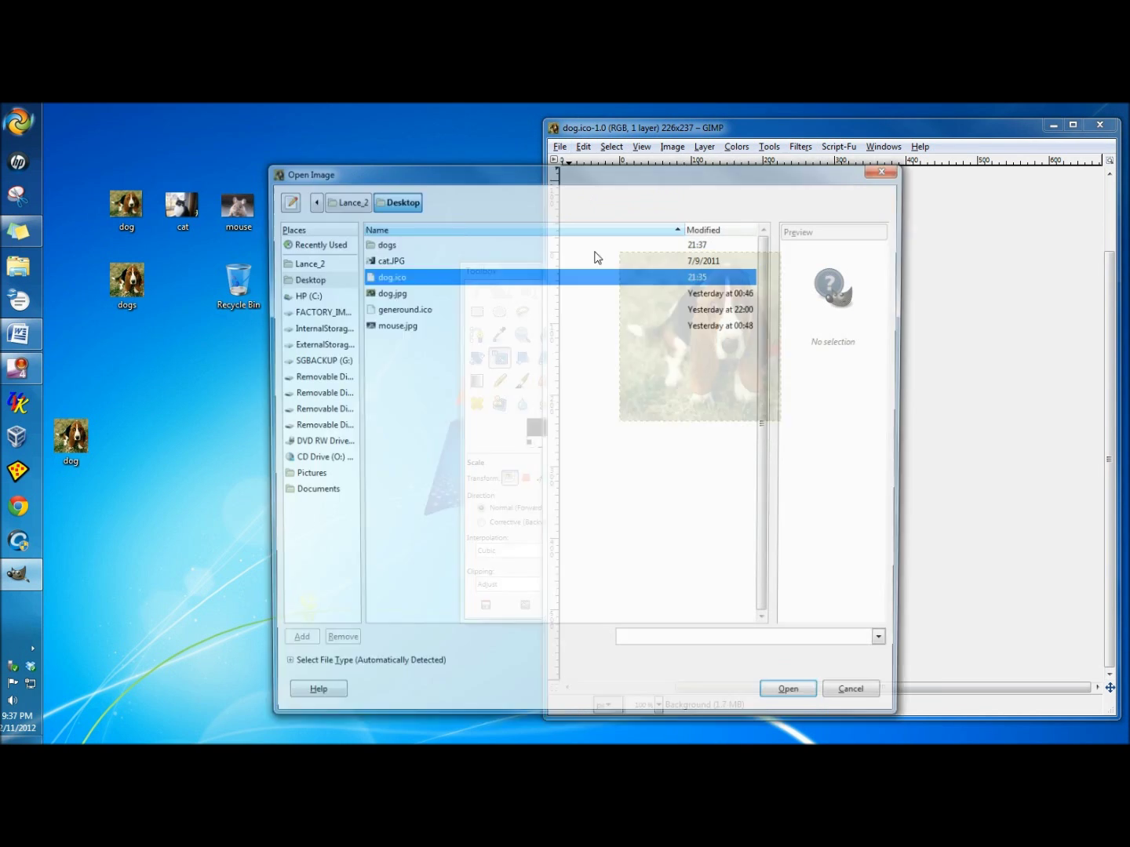
{"action": "double_click", "coordinate": [390, 325]}
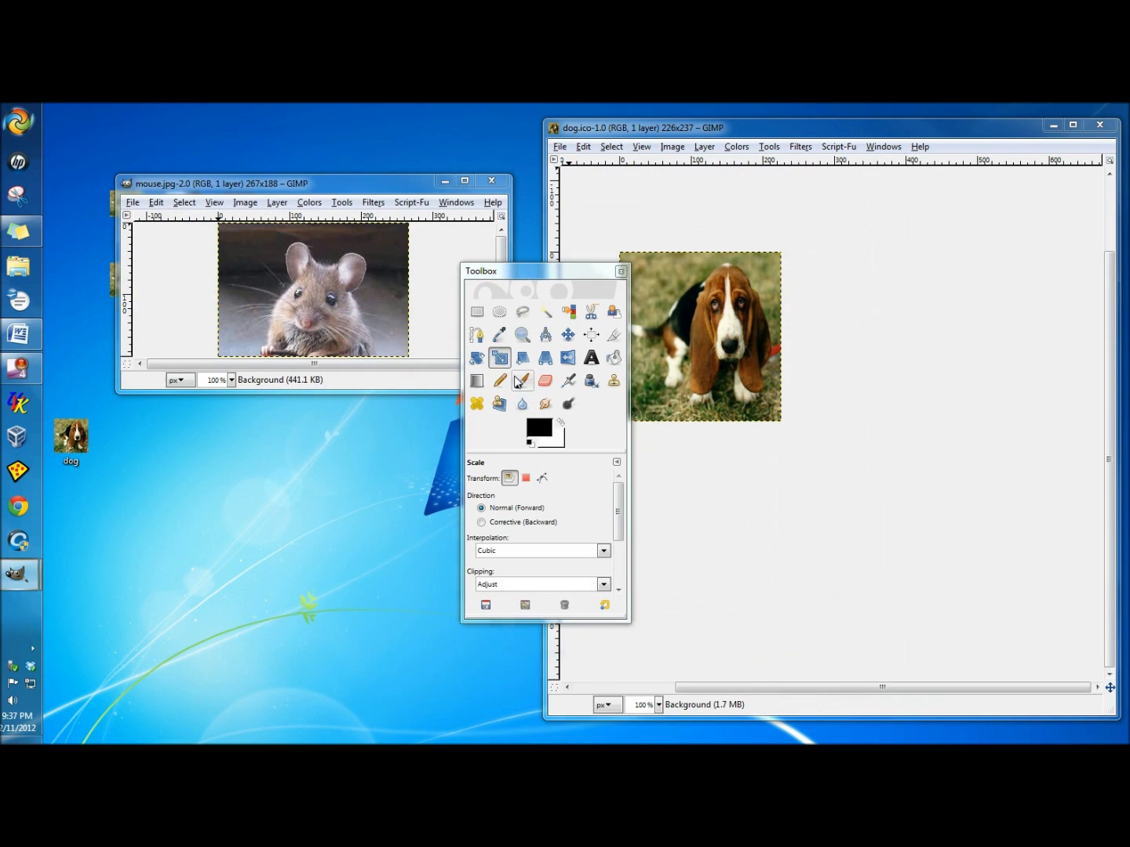
{"action": "left_click_drag", "start_coordinate": [448, 184], "coordinate": [892, 138]}
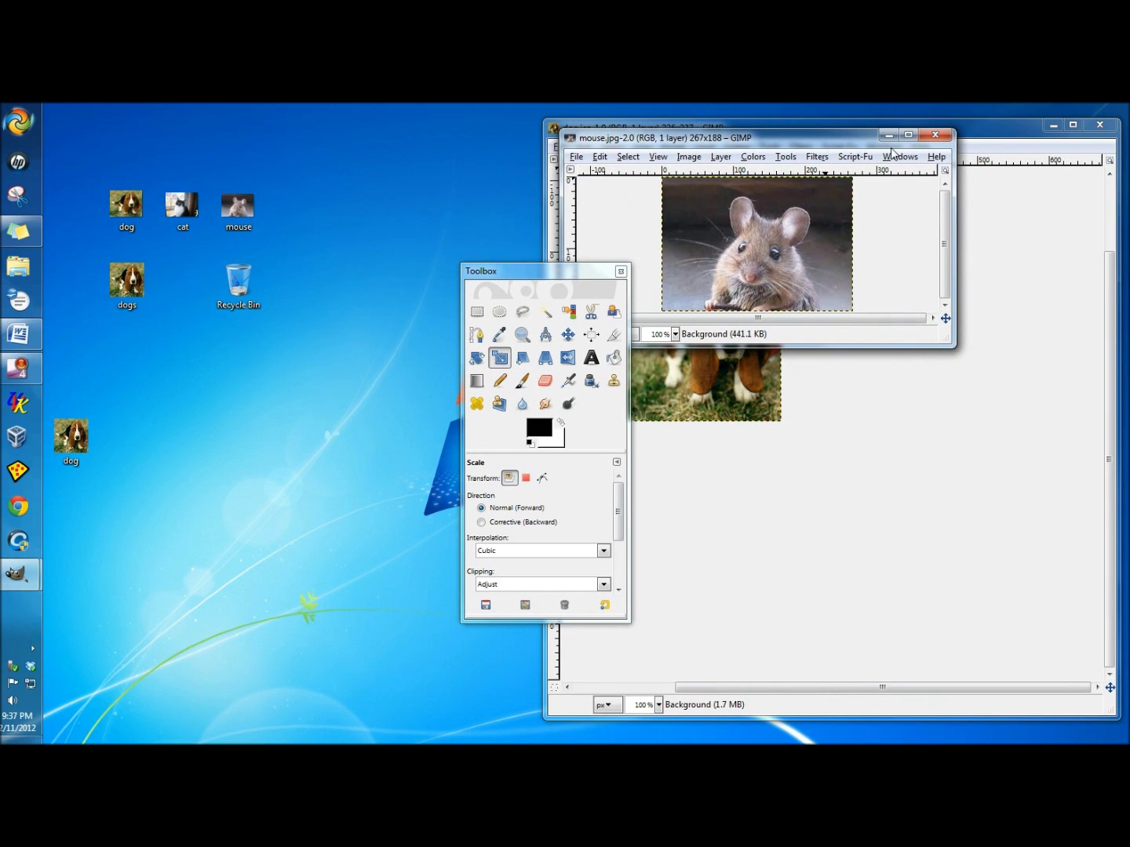
{"action": "left_click", "coordinate": [908, 135]}
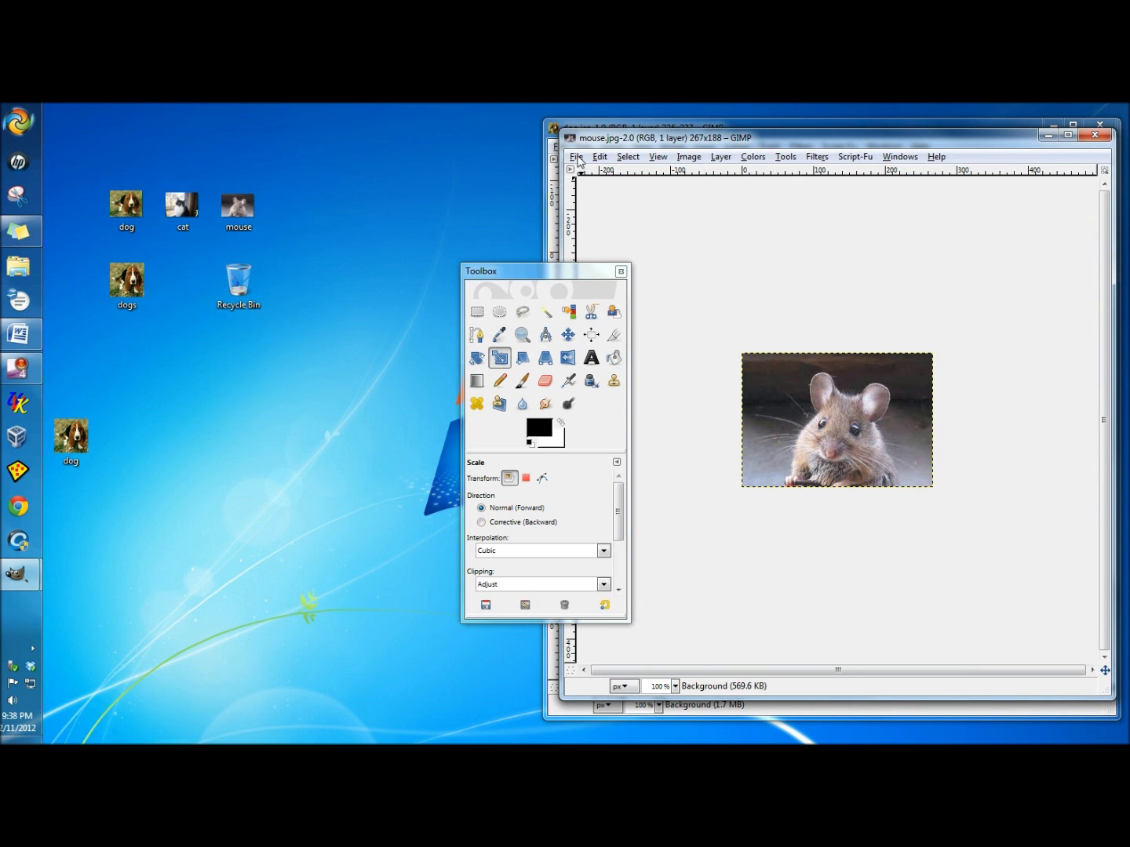
Save the 267 × 188 mouse photo to the desktop as the Windows icon mouse.ico
{"action": "left_click", "coordinate": [577, 158]}
{"action": "left_click", "coordinate": [608, 289]}
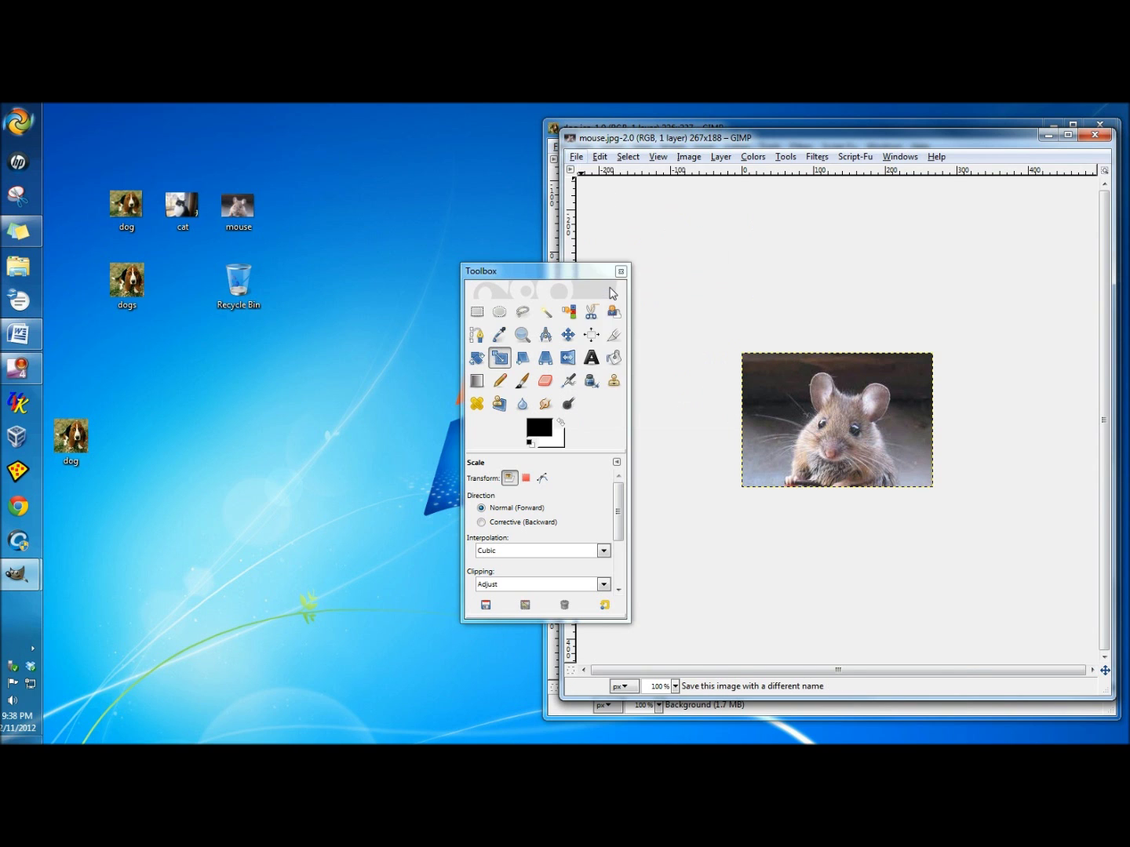
{"action": "left_click_drag", "start_coordinate": [439, 169], "coordinate": [430, 169]}
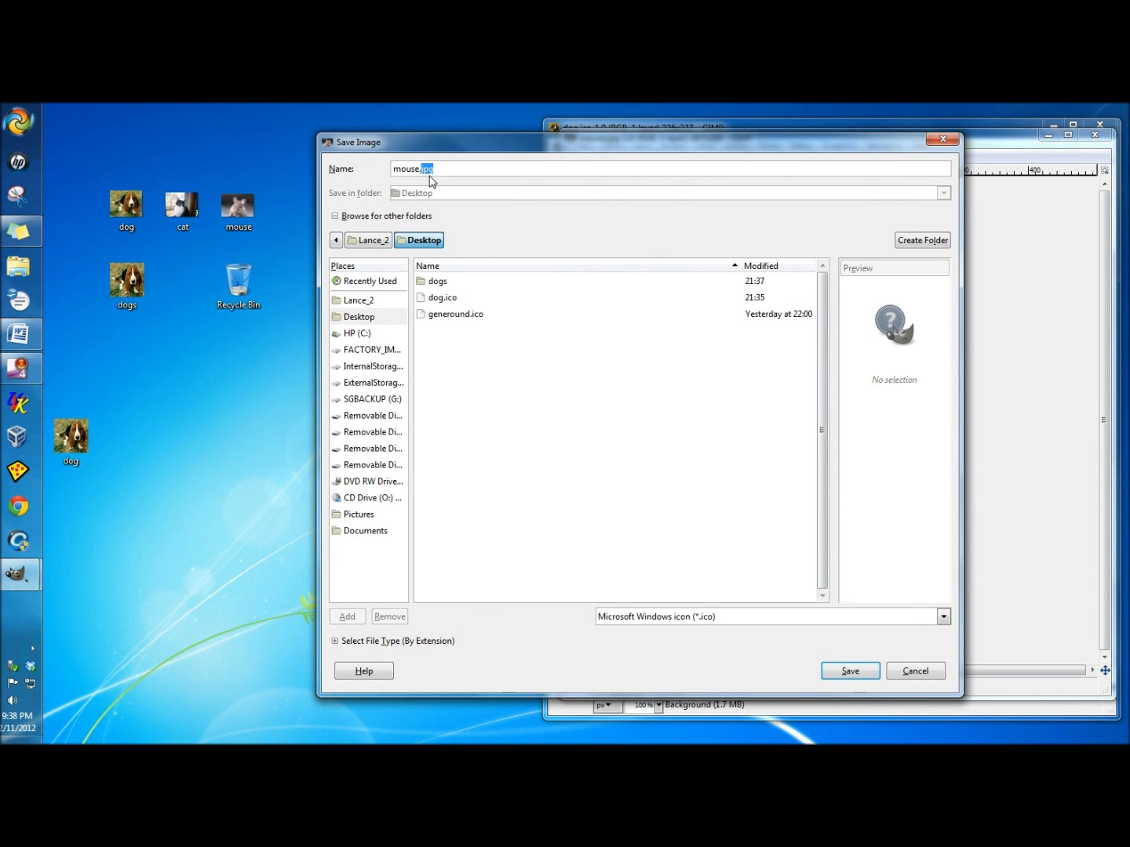
{"action": "type", "text": "ico"}
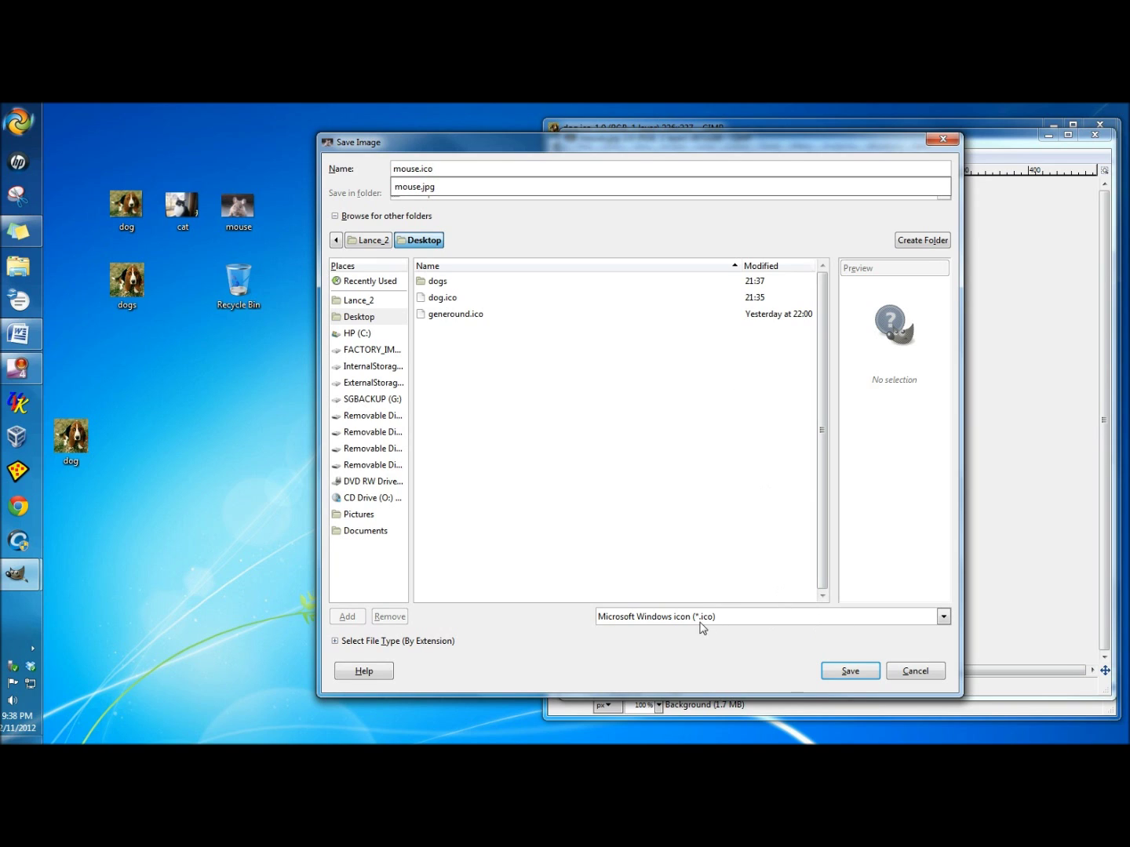
{"action": "left_click", "coordinate": [851, 672]}
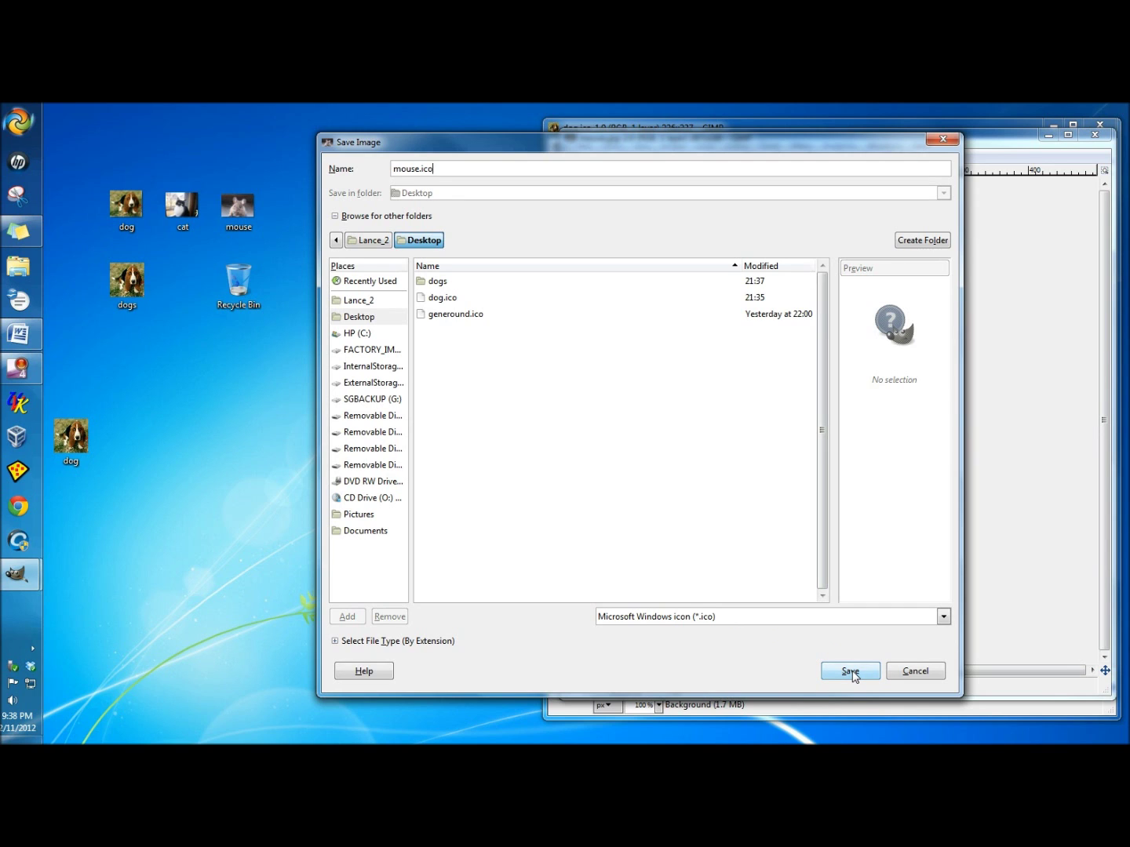
{"action": "left_click", "coordinate": [854, 674]}
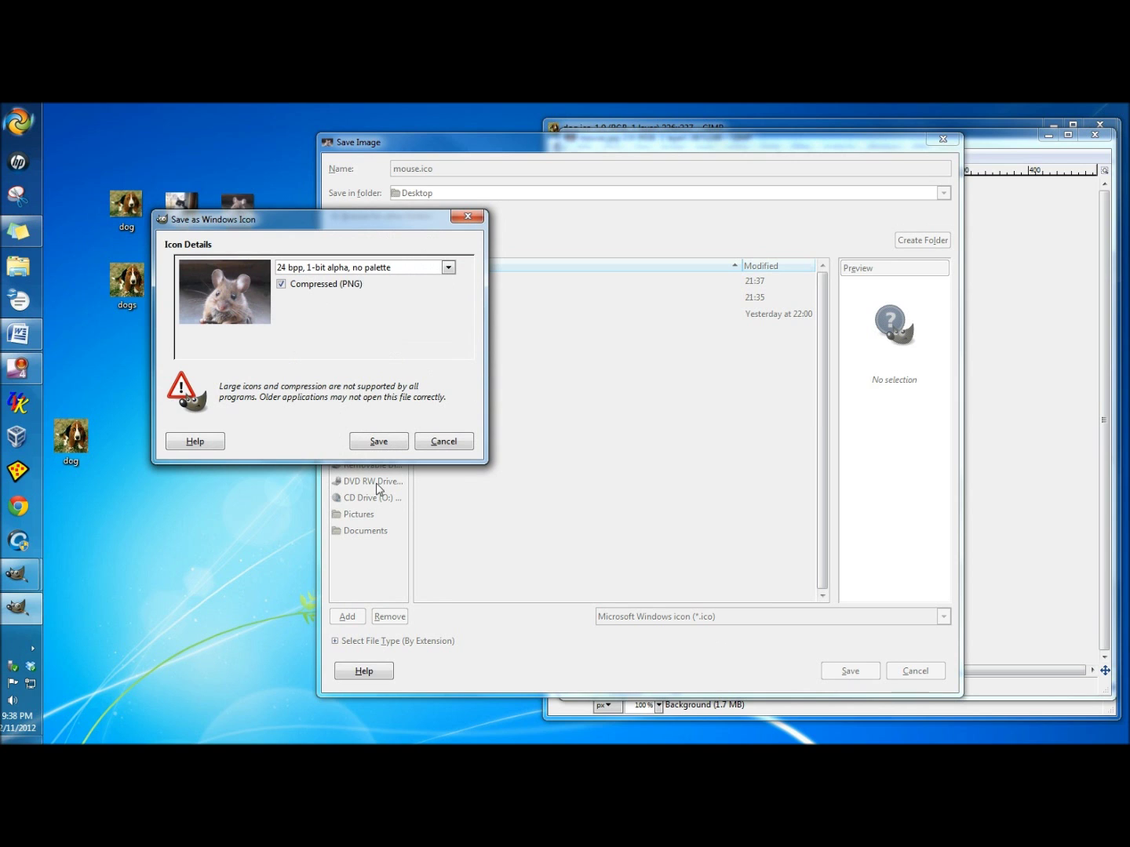
{"action": "left_click", "coordinate": [380, 442]}
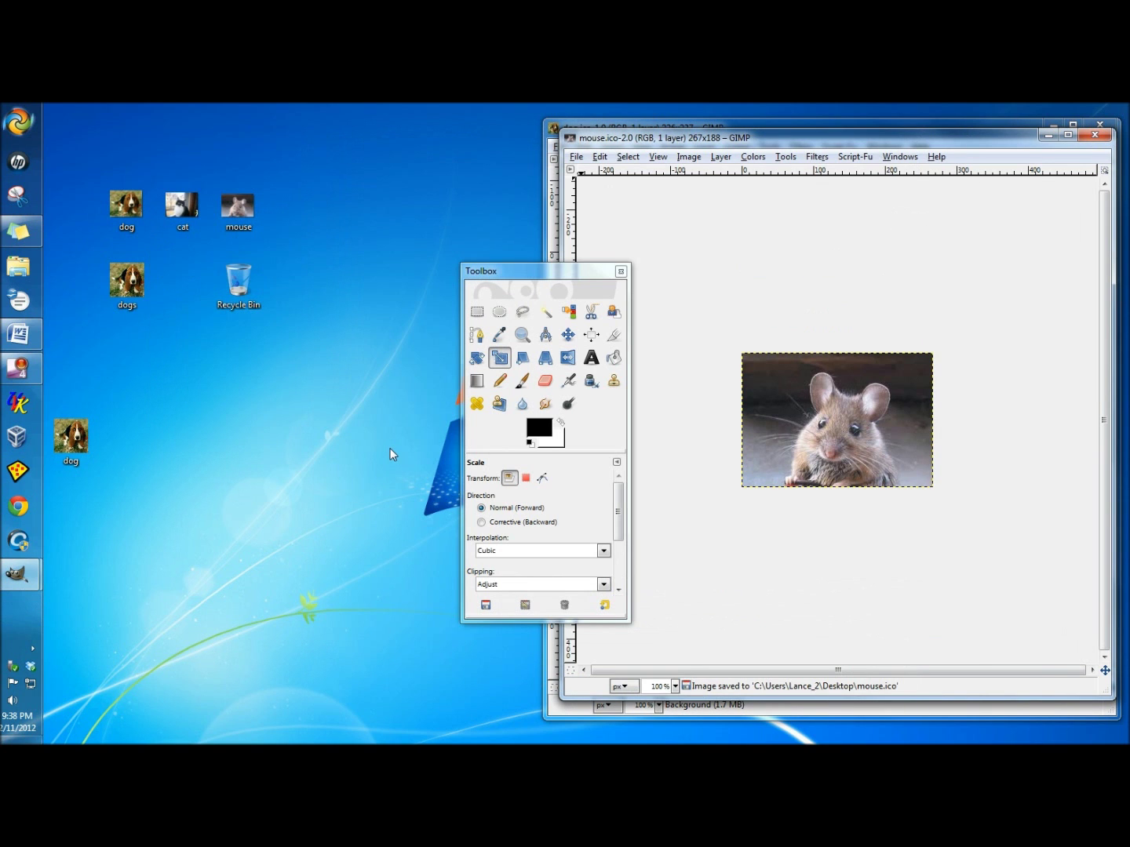
Move the mouse.ico desktop icon aside and open cat.JPG from the Desktop
{"action": "left_click_drag", "start_coordinate": [75, 139], "coordinate": [186, 437]}
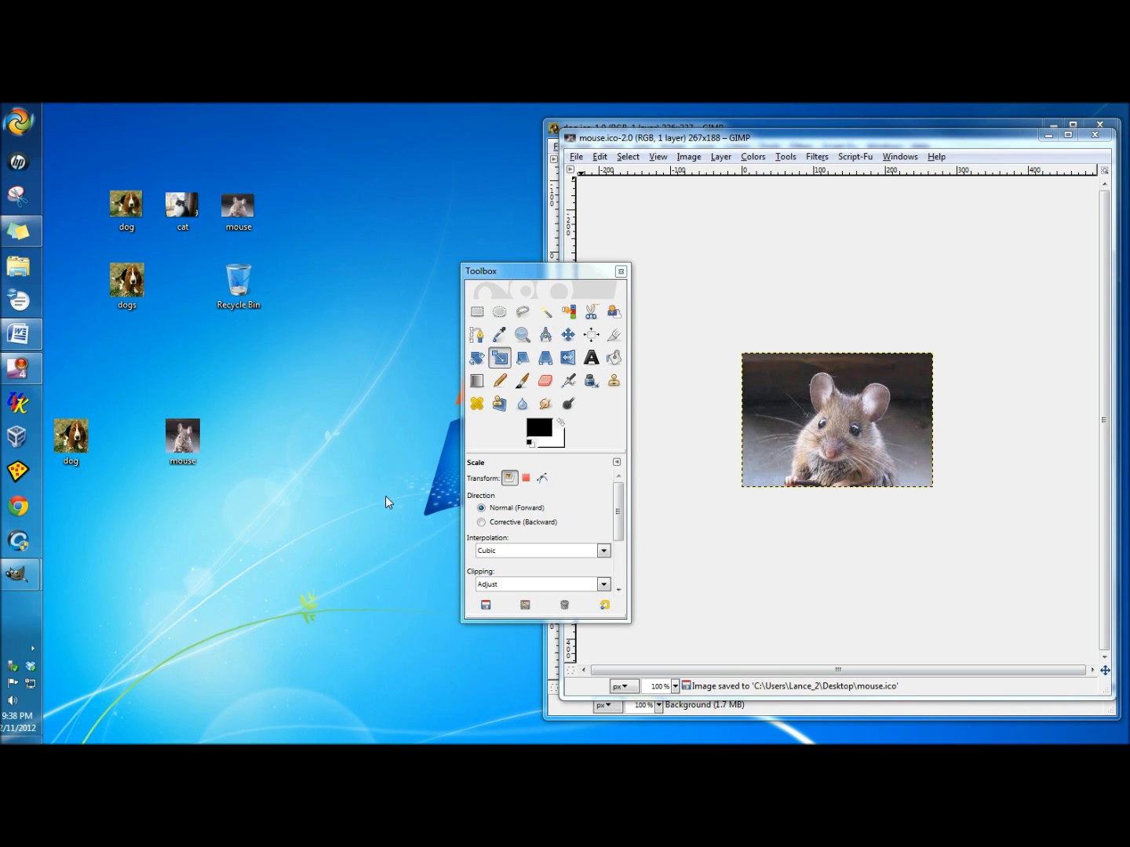
{"action": "left_click", "coordinate": [578, 160]}
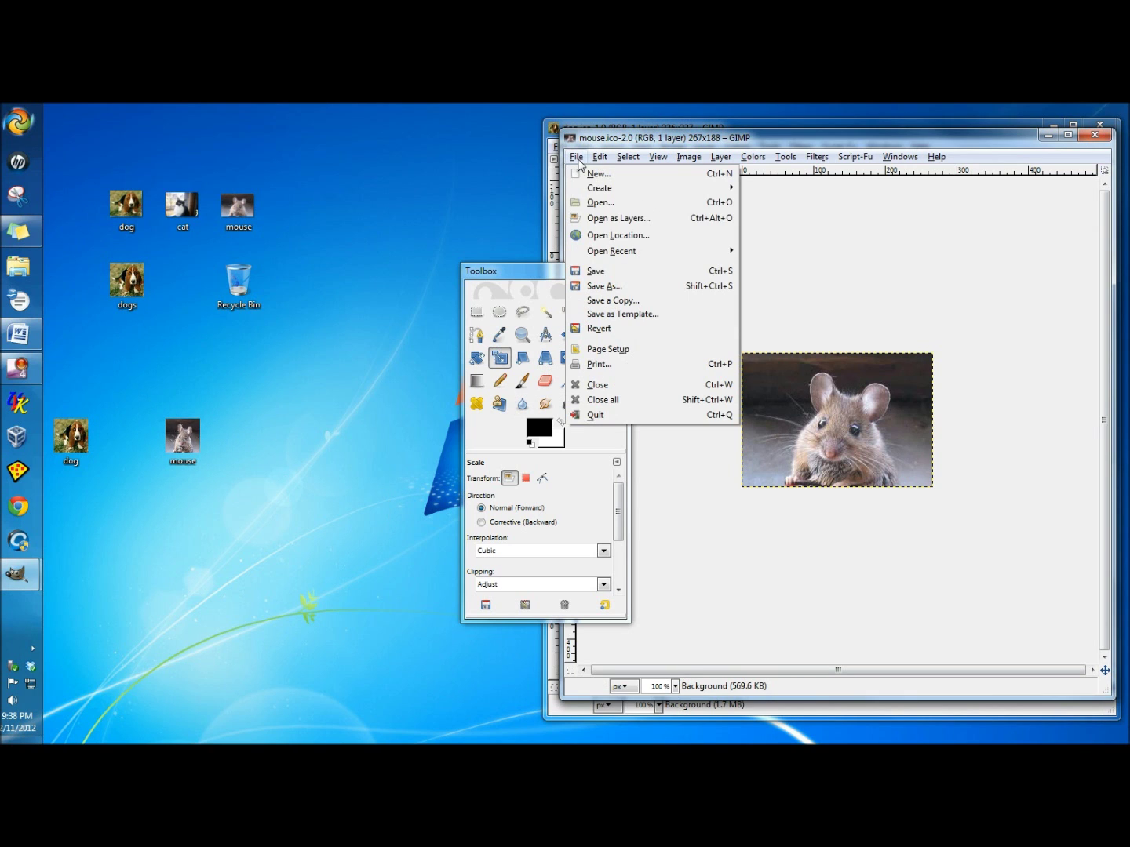
{"action": "left_click", "coordinate": [604, 202]}
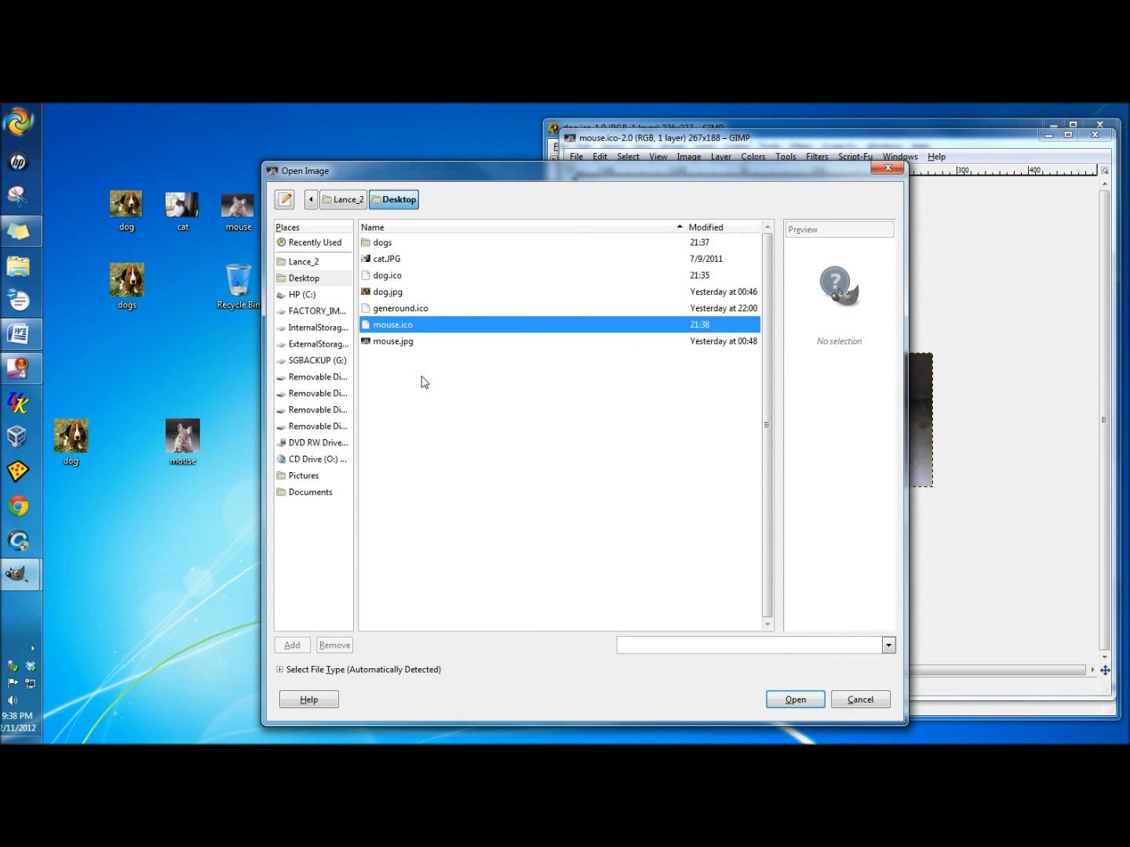
{"action": "left_click", "coordinate": [383, 266]}
{"action": "double_click", "coordinate": [384, 265]}
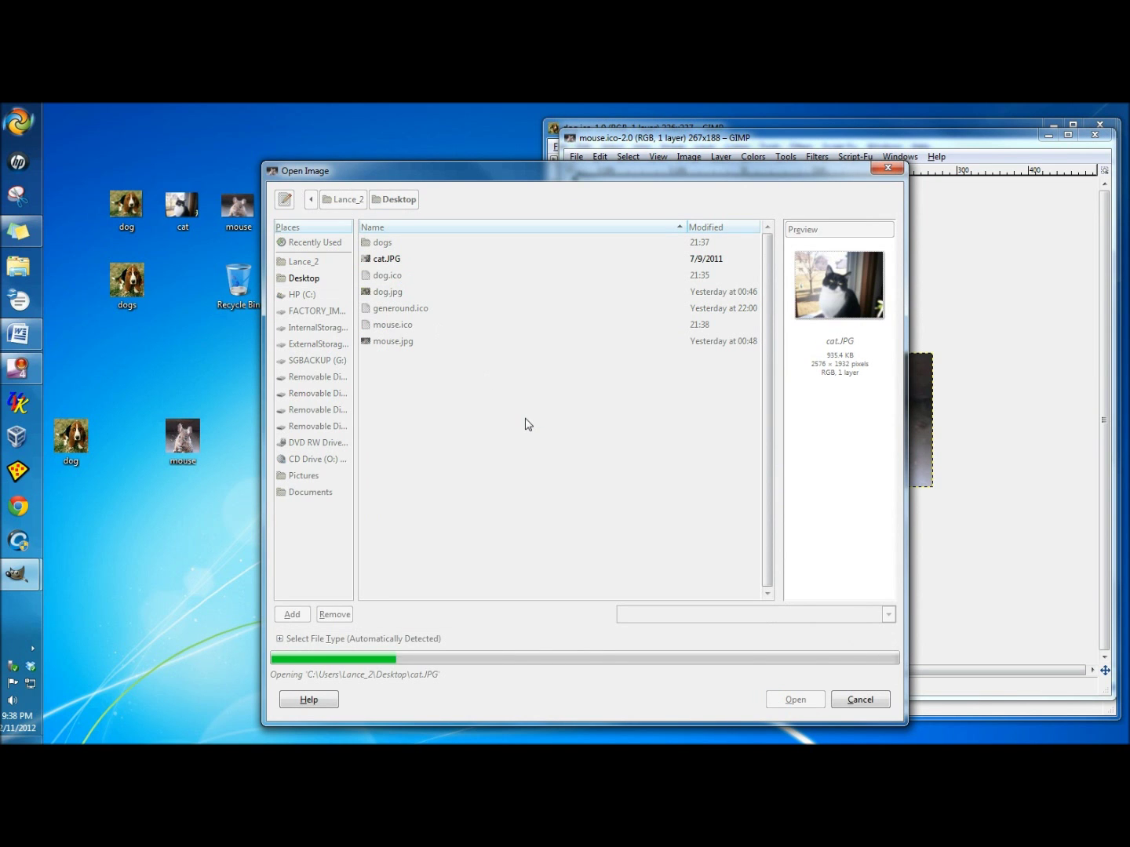
{"action": "left_click_drag", "start_coordinate": [437, 210], "coordinate": [631, 142]}
Draw an oval selection around the cat with Ellipse Select
{"action": "left_click", "coordinate": [499, 311]}
{"action": "left_click_drag", "start_coordinate": [549, 271], "coordinate": [367, 132]}
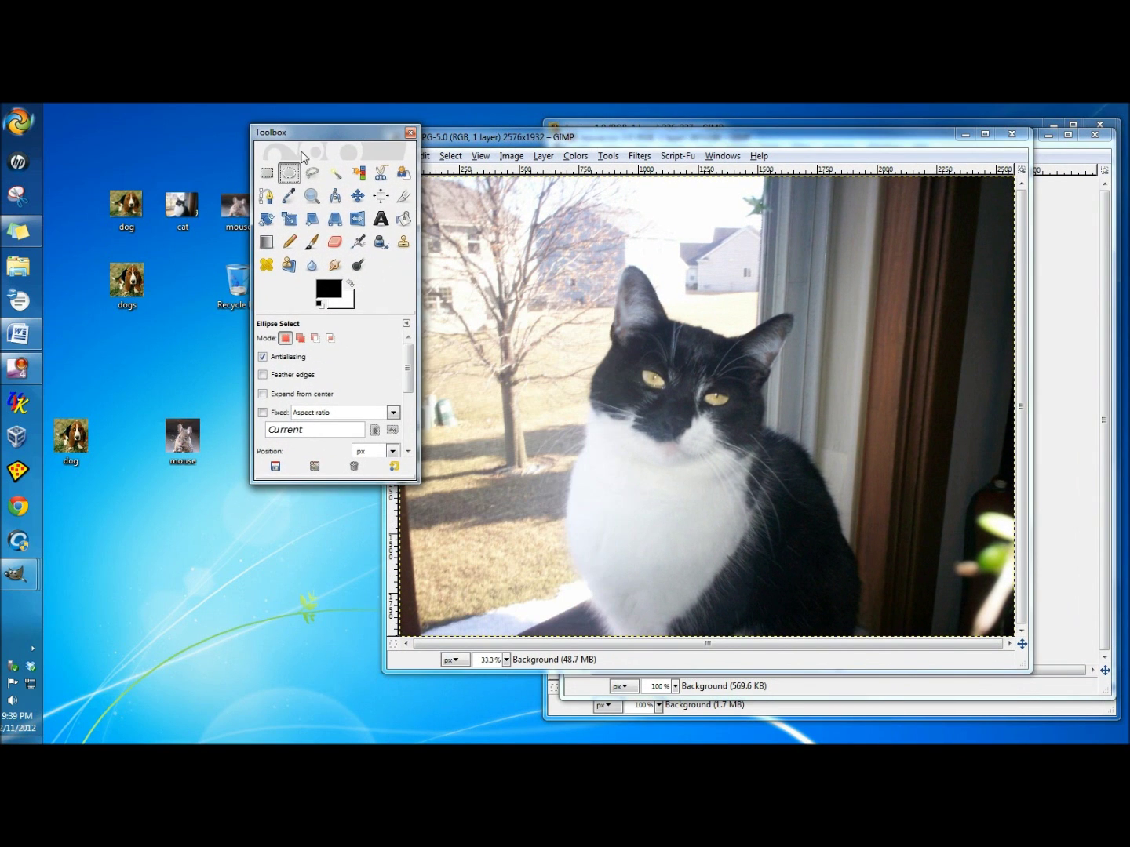
{"action": "left_click_drag", "start_coordinate": [578, 266], "coordinate": [864, 639]}
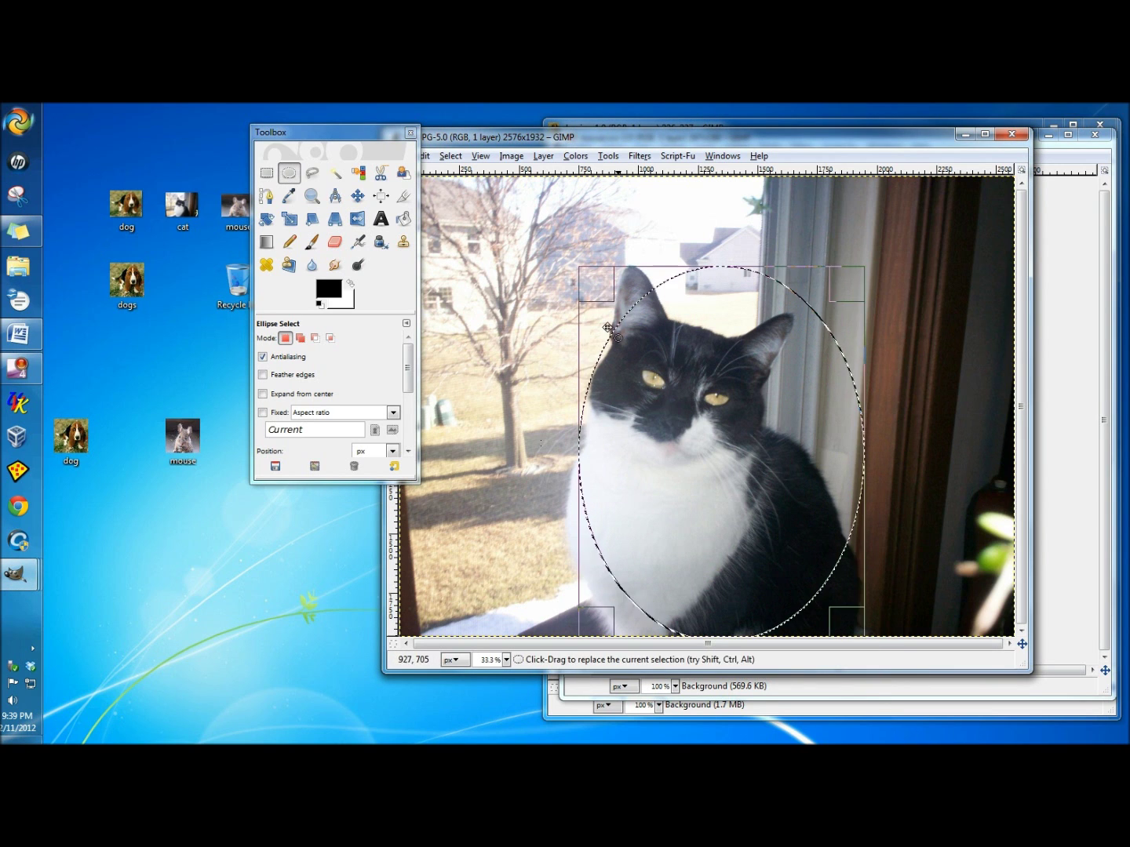
Enlarge the oval selection to cover the whole cat and copy it
{"action": "left_click_drag", "start_coordinate": [590, 286], "coordinate": [531, 268]}
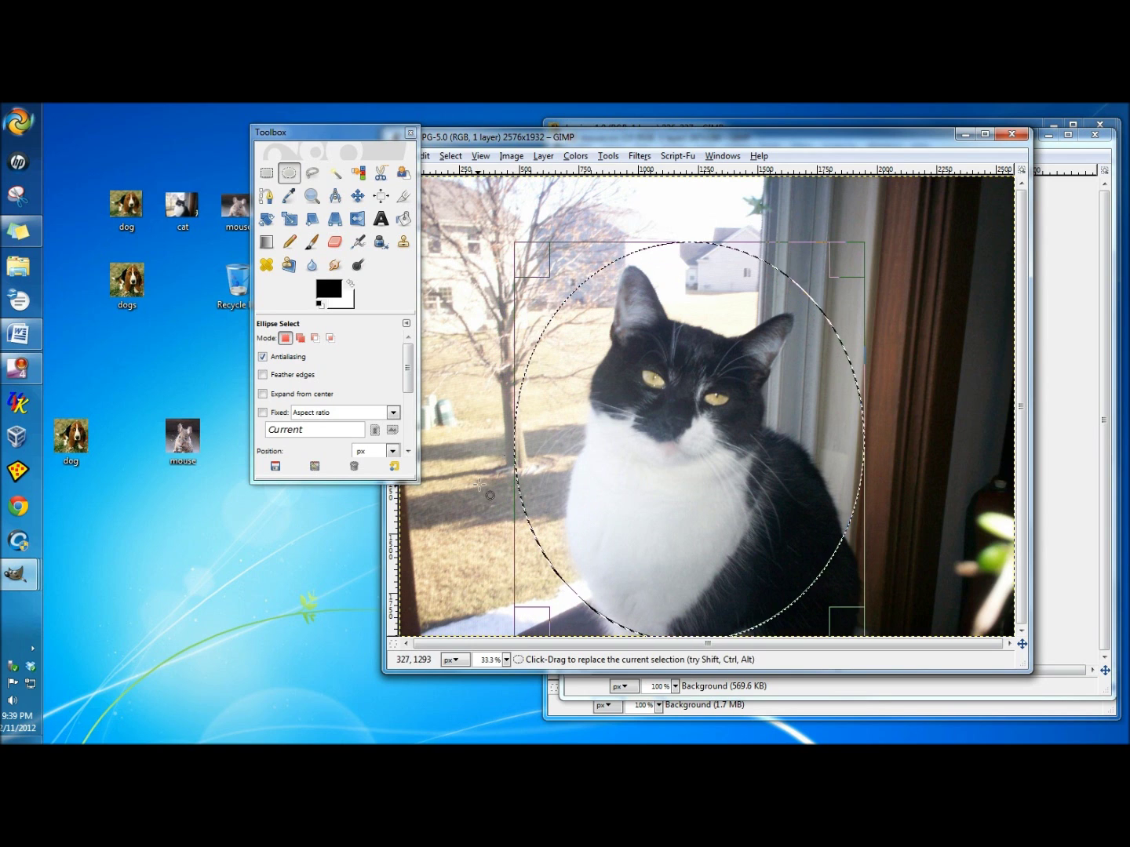
{"action": "right_click", "coordinate": [643, 422]}
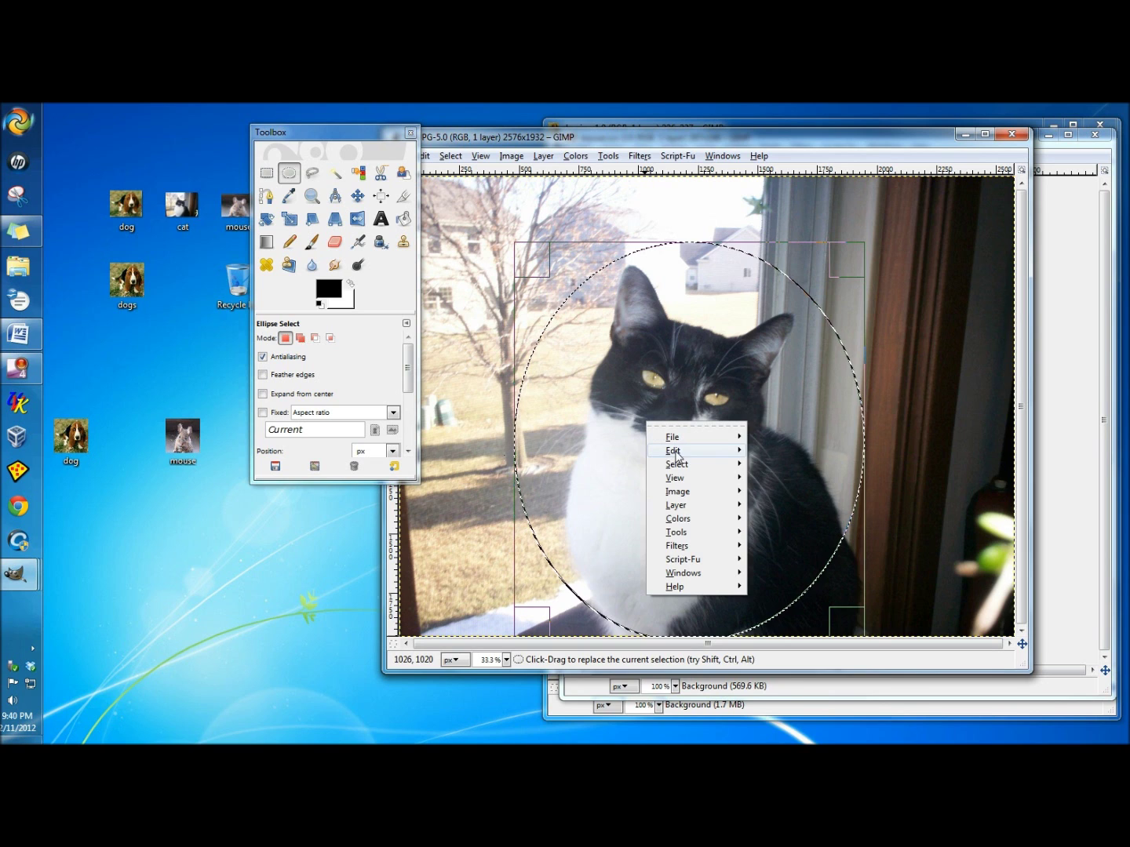
{"action": "mouse_move", "coordinate": [675, 453]}
{"action": "left_click", "coordinate": [773, 500]}
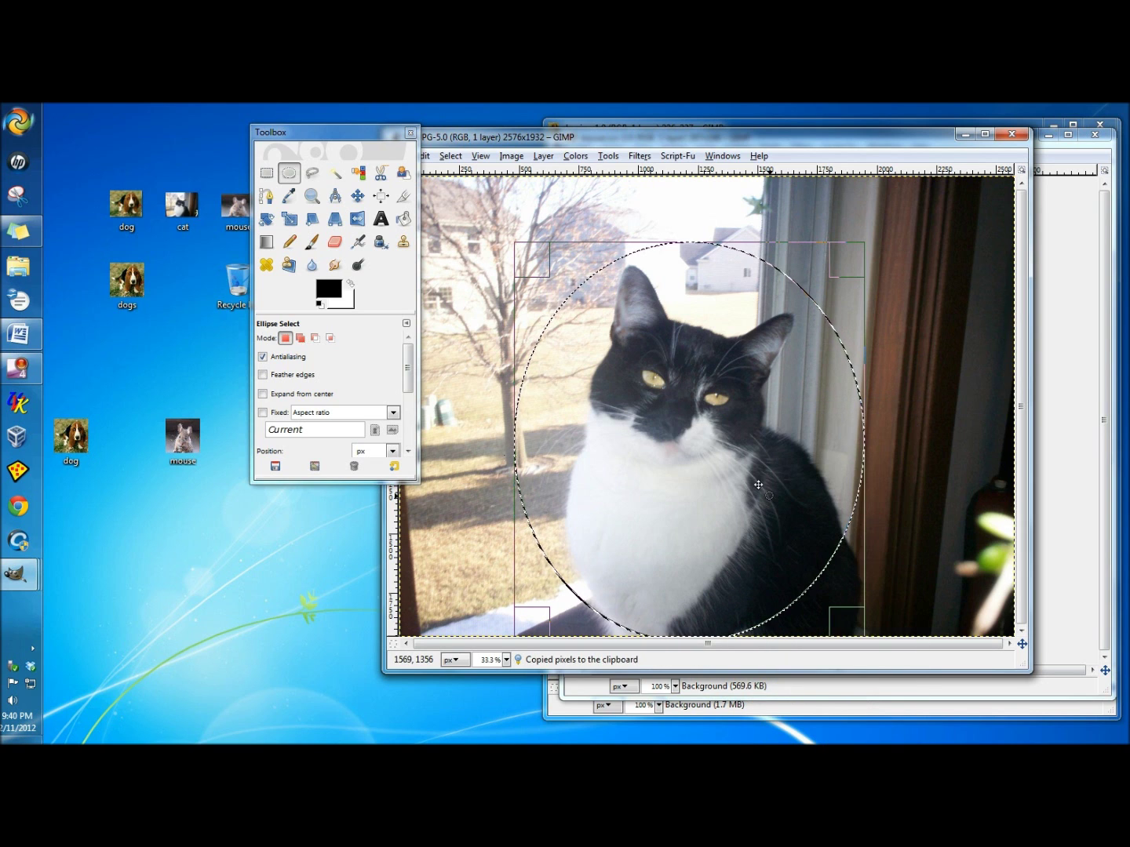
{"action": "left_click_drag", "start_coordinate": [372, 138], "coordinate": [342, 212]}
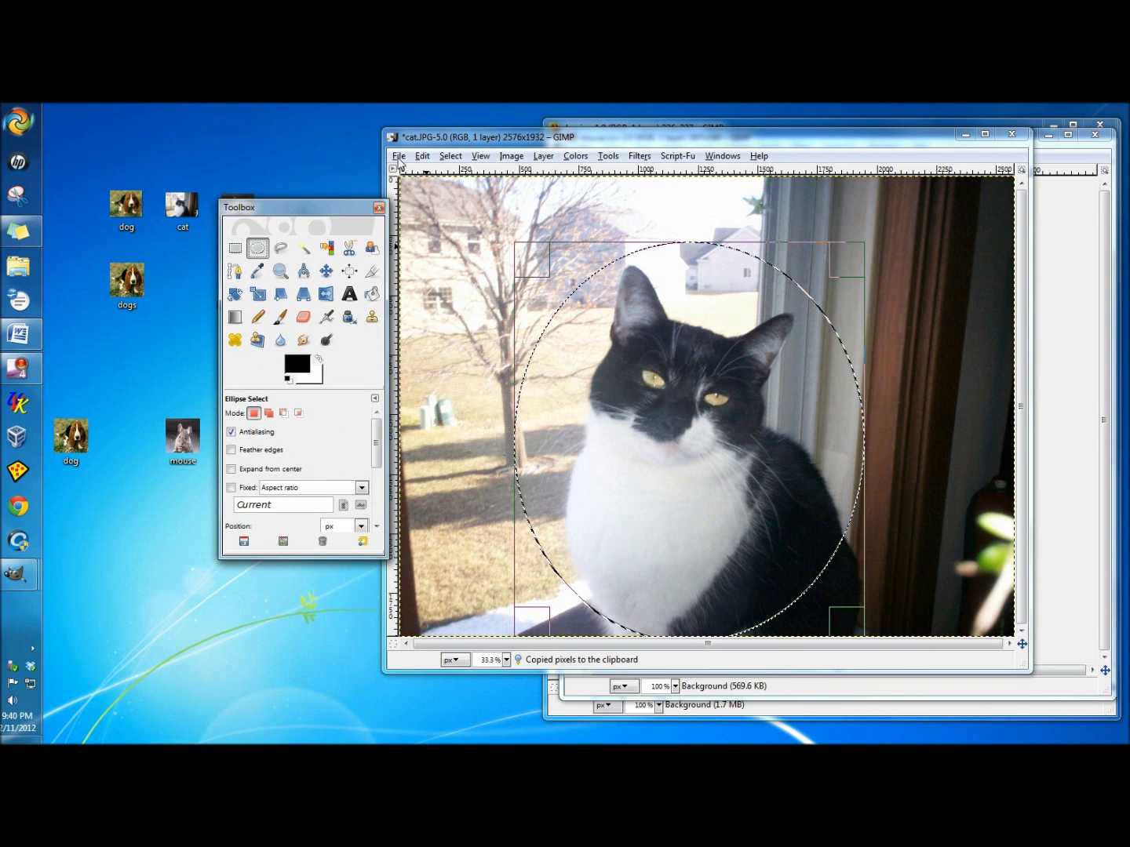
Create a blank 2576 × 1932 image and paste the oval cat cut-out into it
{"action": "left_click", "coordinate": [398, 156]}
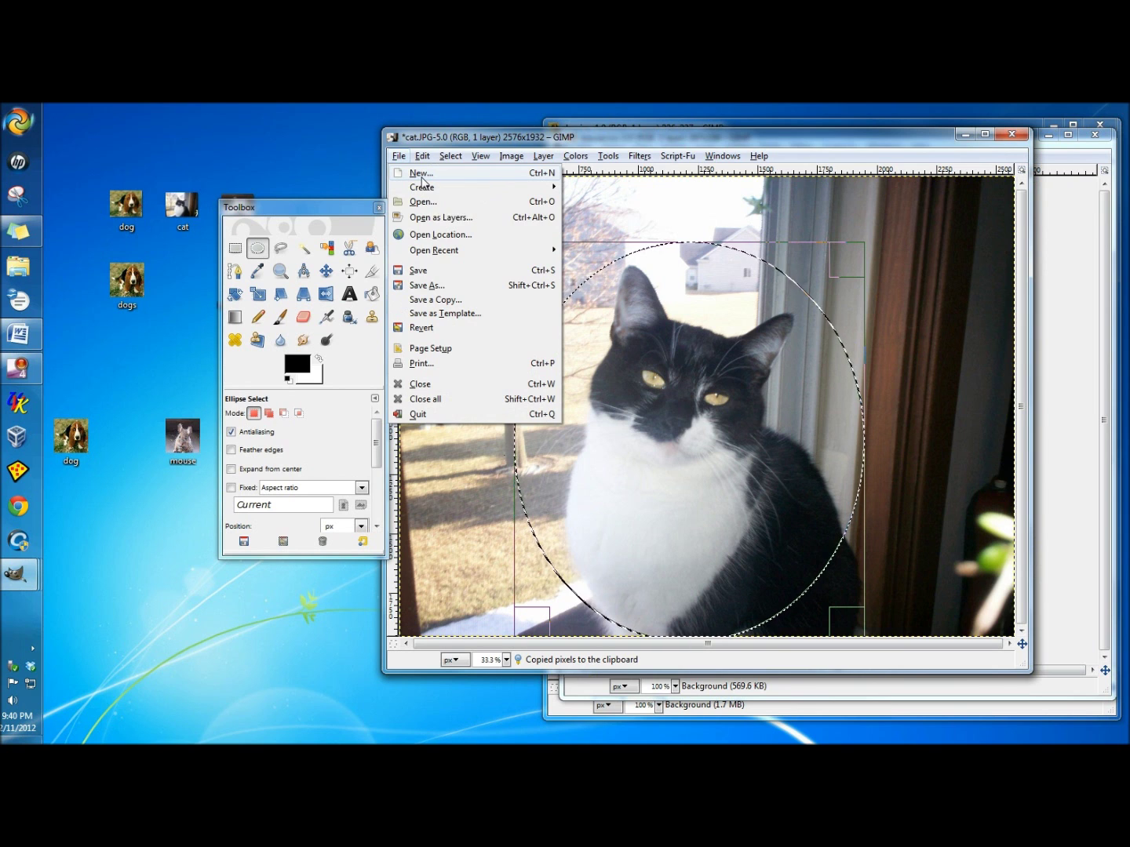
{"action": "left_click", "coordinate": [421, 174]}
{"action": "left_click", "coordinate": [573, 317]}
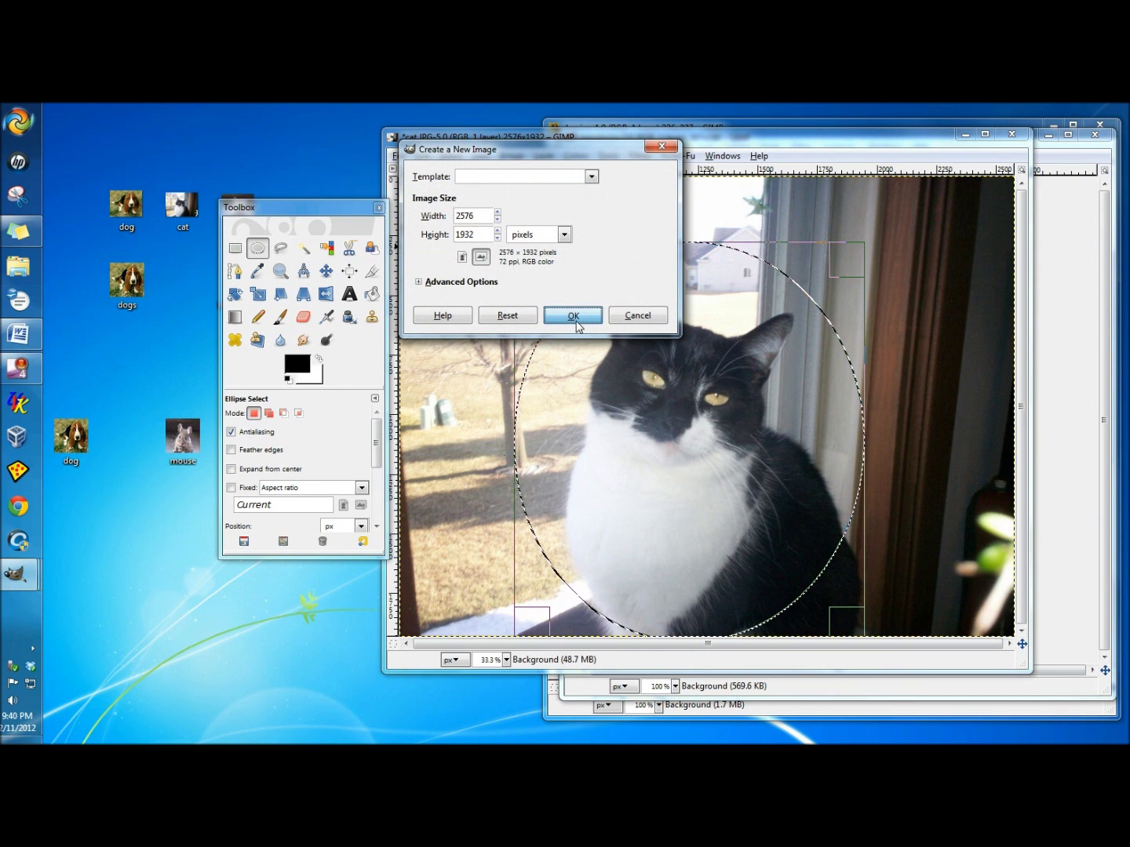
{"action": "left_click_drag", "start_coordinate": [448, 142], "coordinate": [843, 148]}
{"action": "right_click", "coordinate": [702, 302]}
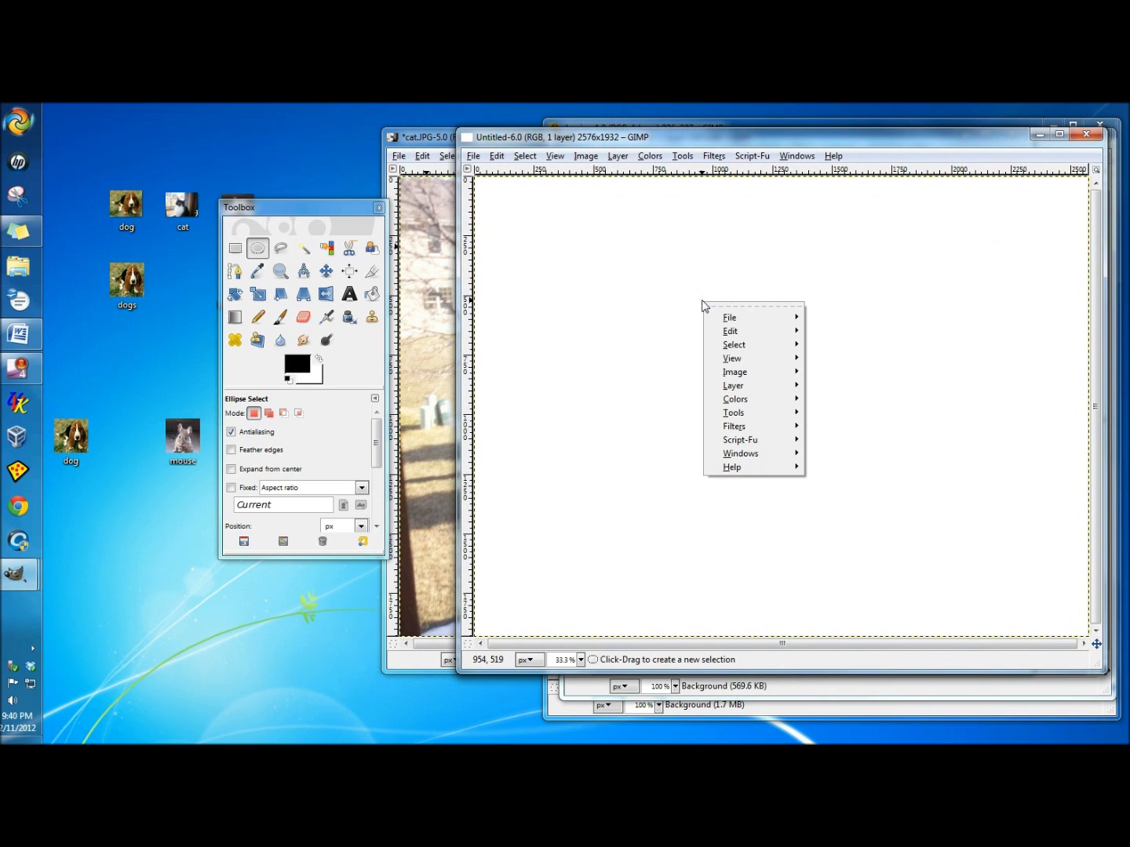
{"action": "mouse_move", "coordinate": [741, 336]}
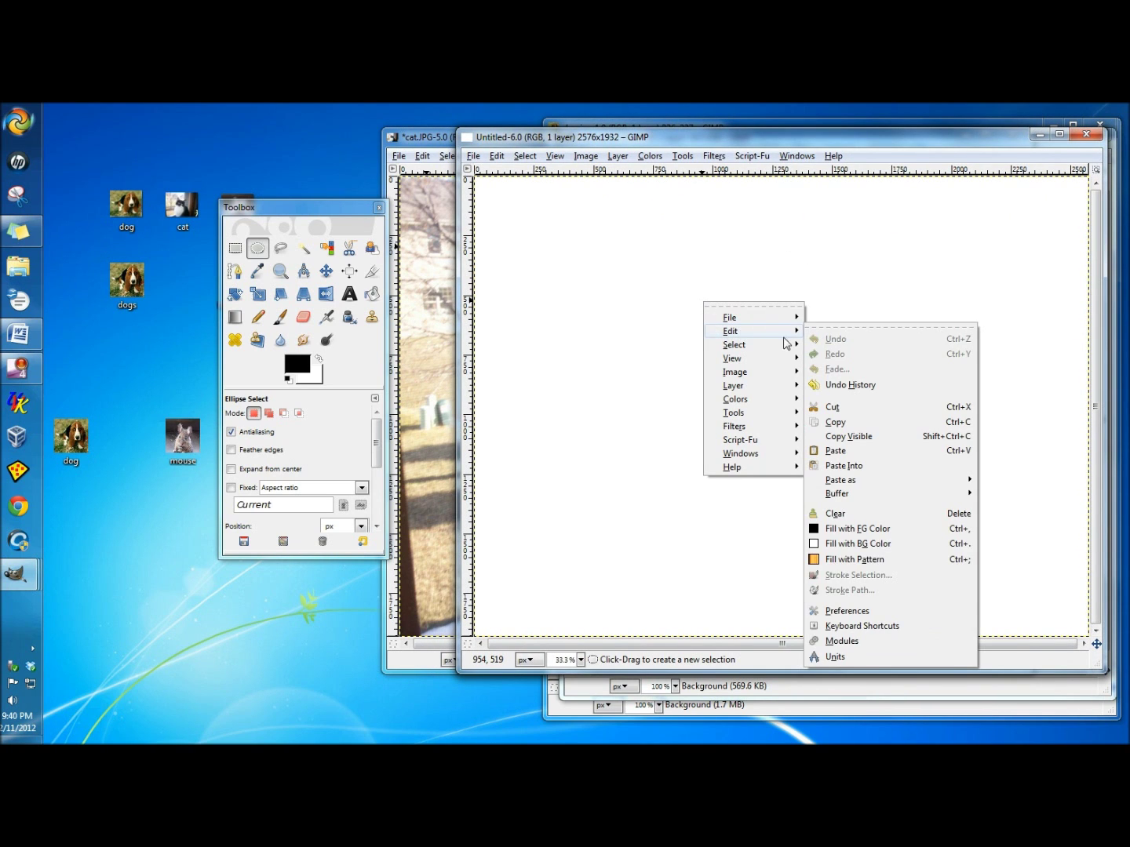
{"action": "left_click", "coordinate": [835, 450]}
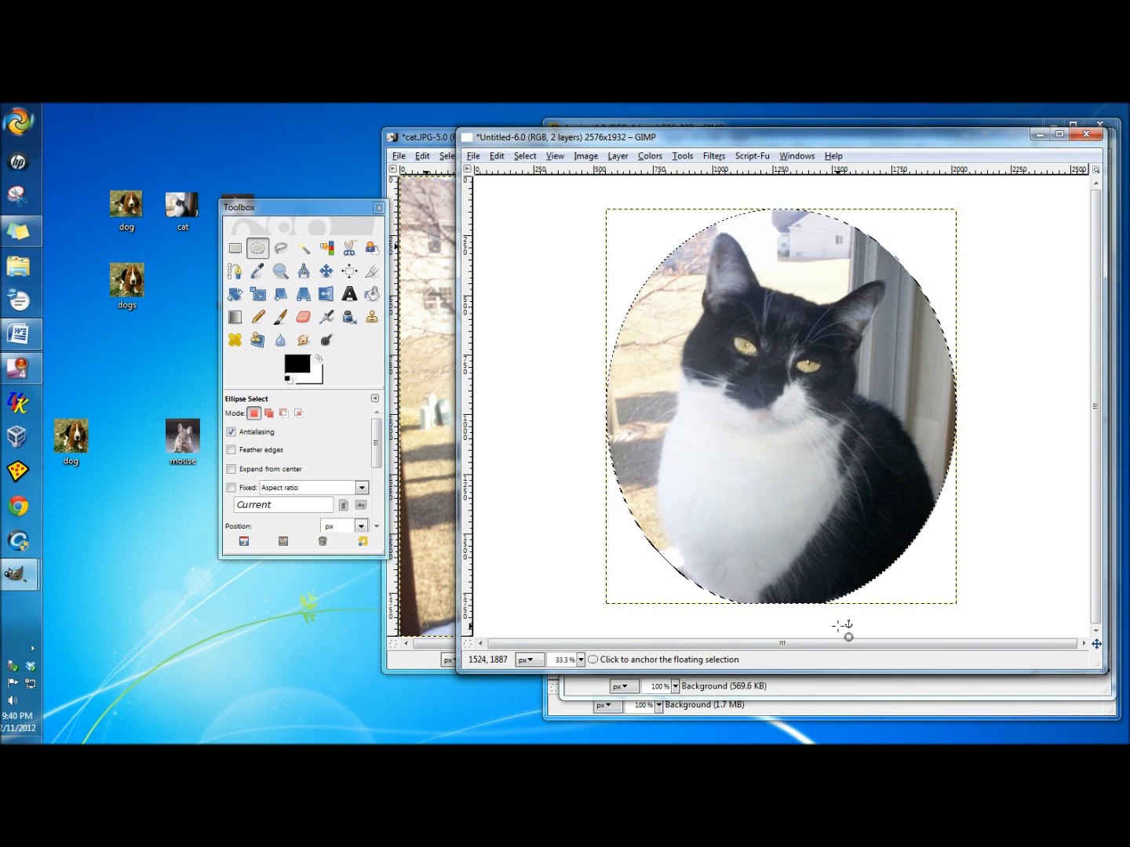
Scale the pasted floating cat selection down to 534 × 639 pixels
{"action": "left_click", "coordinate": [258, 294]}
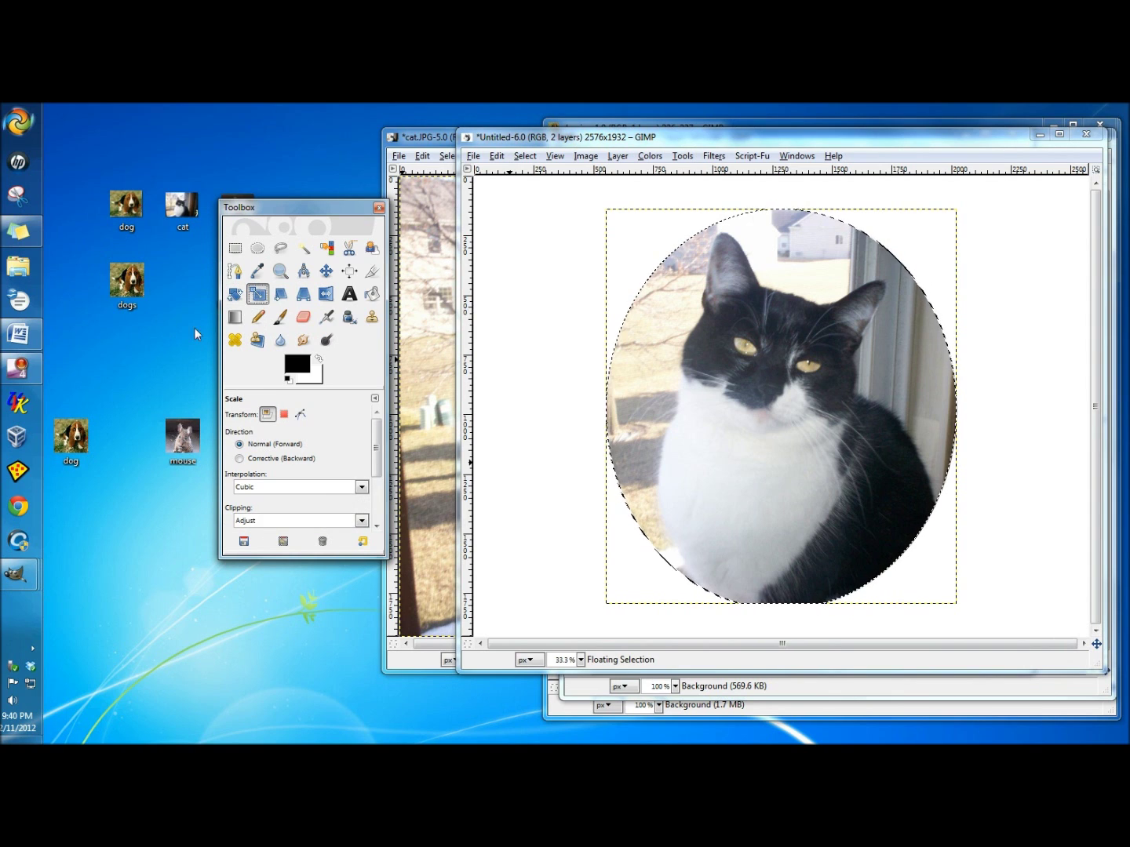
{"action": "left_click", "coordinate": [956, 603]}
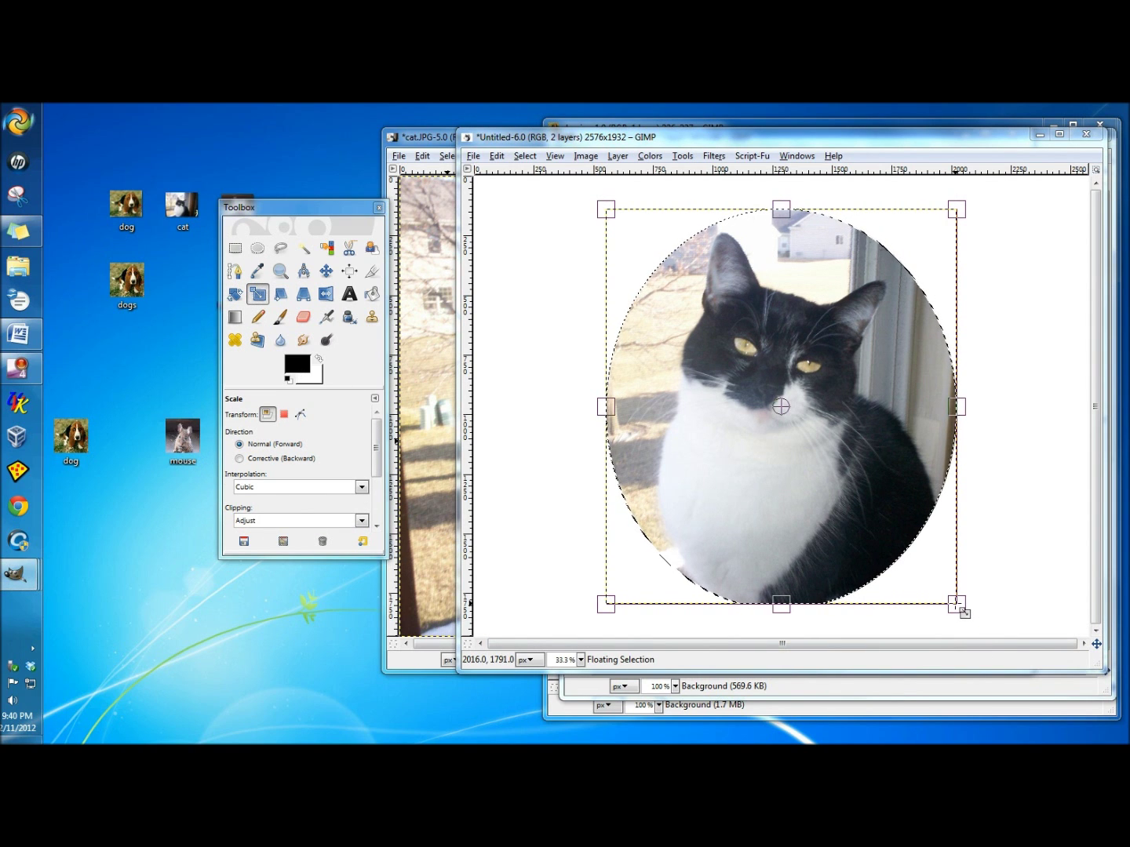
{"action": "left_click_drag", "start_coordinate": [957, 604], "coordinate": [736, 365]}
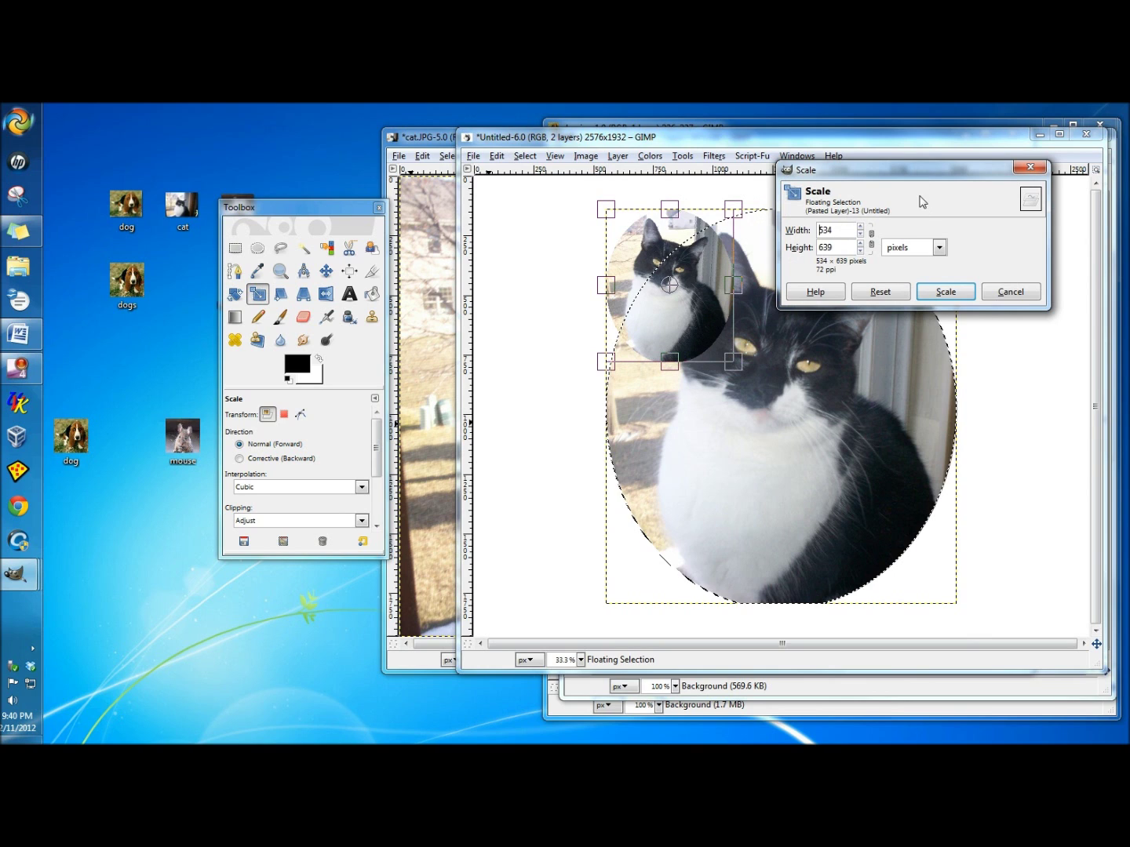
{"action": "left_click", "coordinate": [946, 292]}
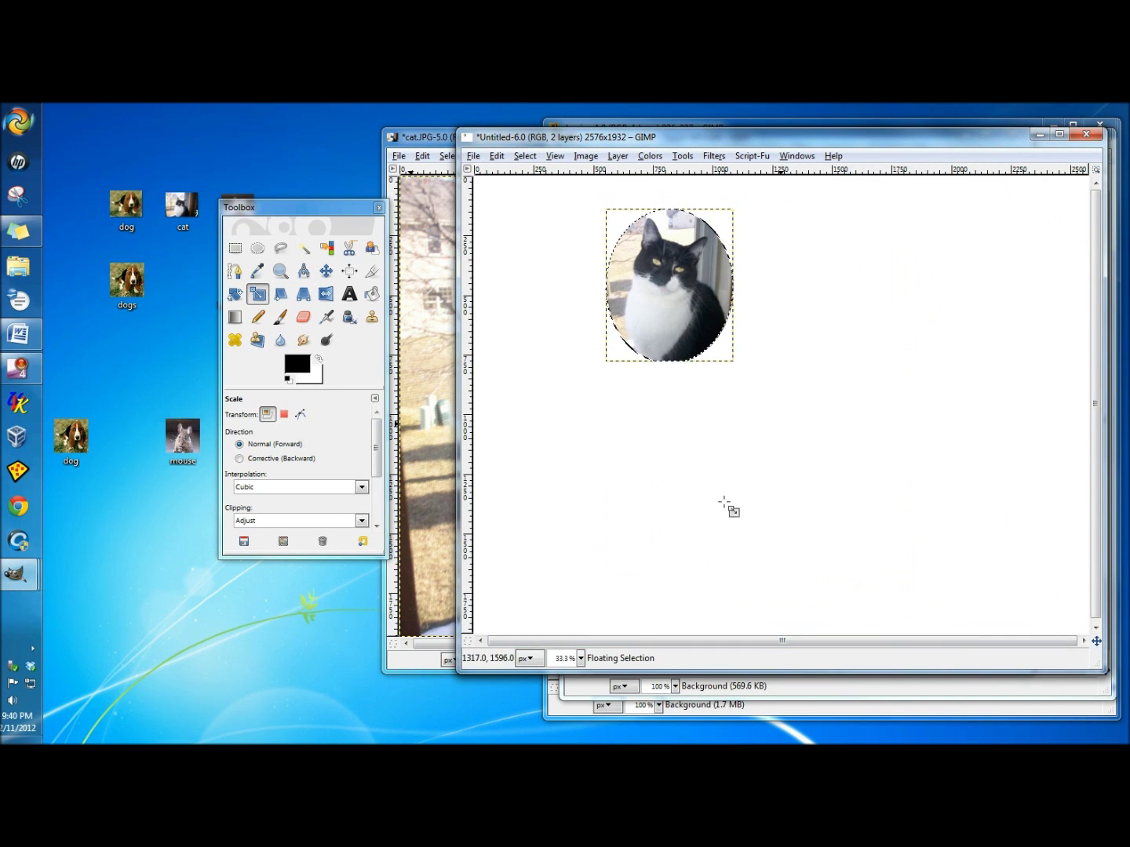
{"action": "left_click", "coordinate": [472, 157]}
Save the cat image to the Desktop as cat.ico and place its icon below the others
{"action": "left_click", "coordinate": [500, 284]}
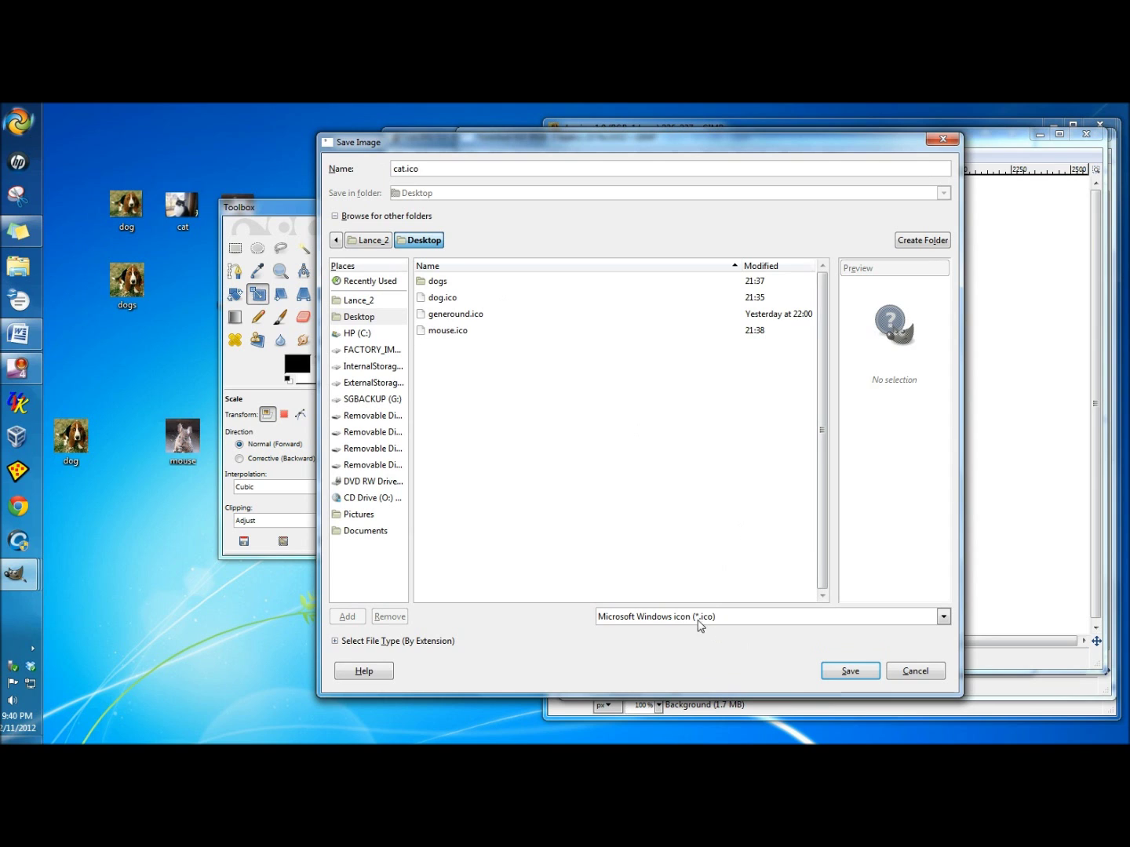
{"action": "left_click", "coordinate": [850, 673]}
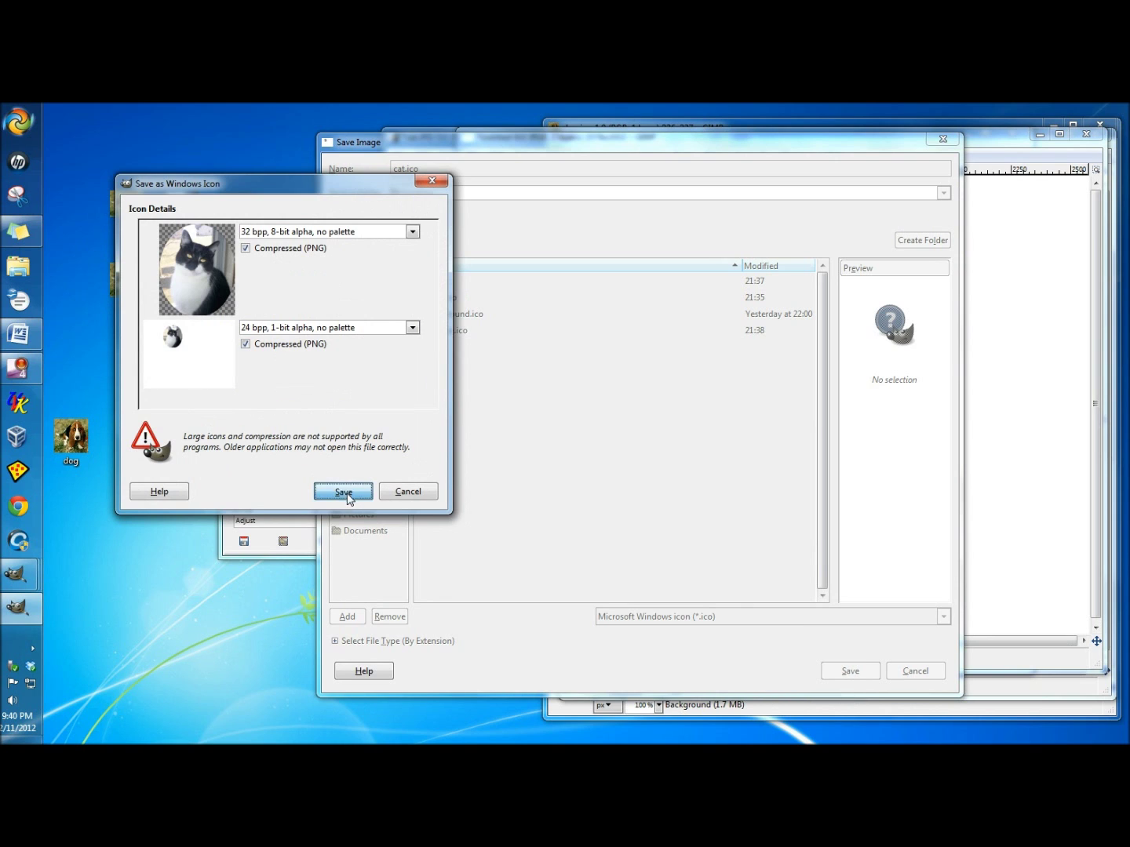
{"action": "left_click", "coordinate": [343, 492]}
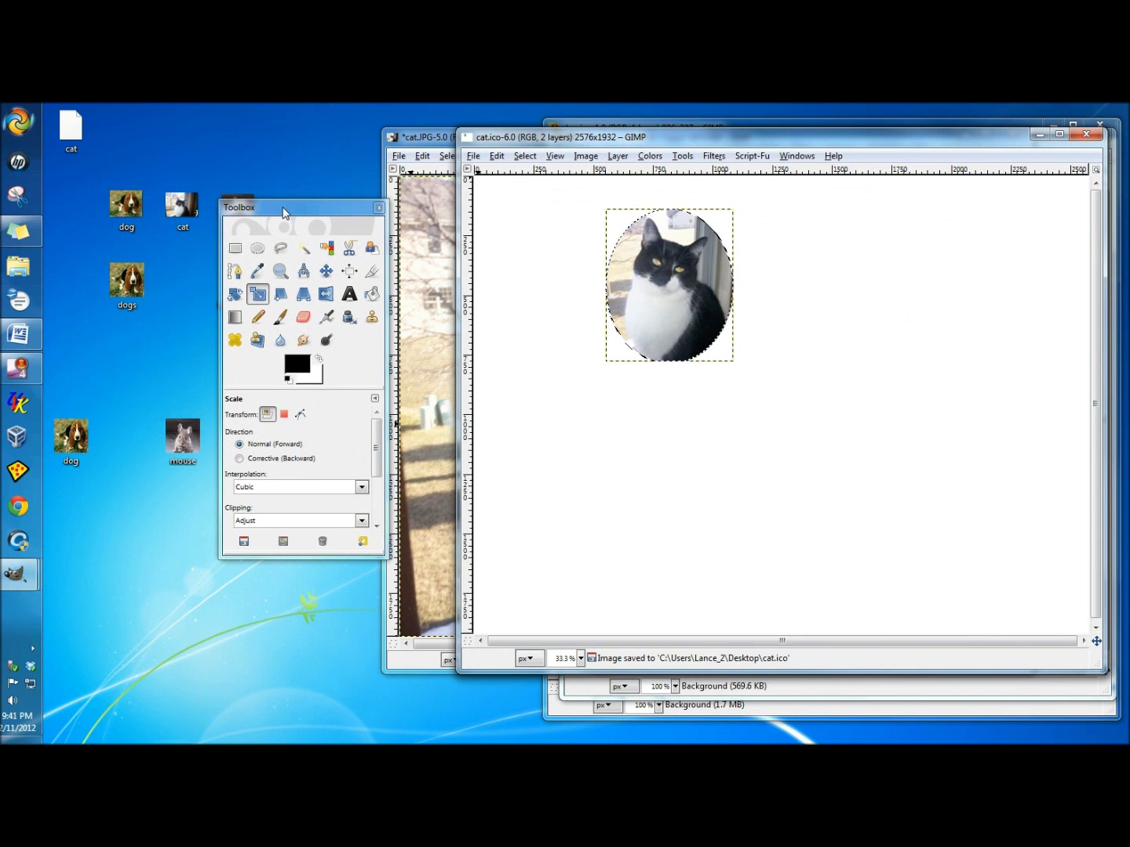
{"action": "left_click_drag", "start_coordinate": [76, 120], "coordinate": [135, 540]}
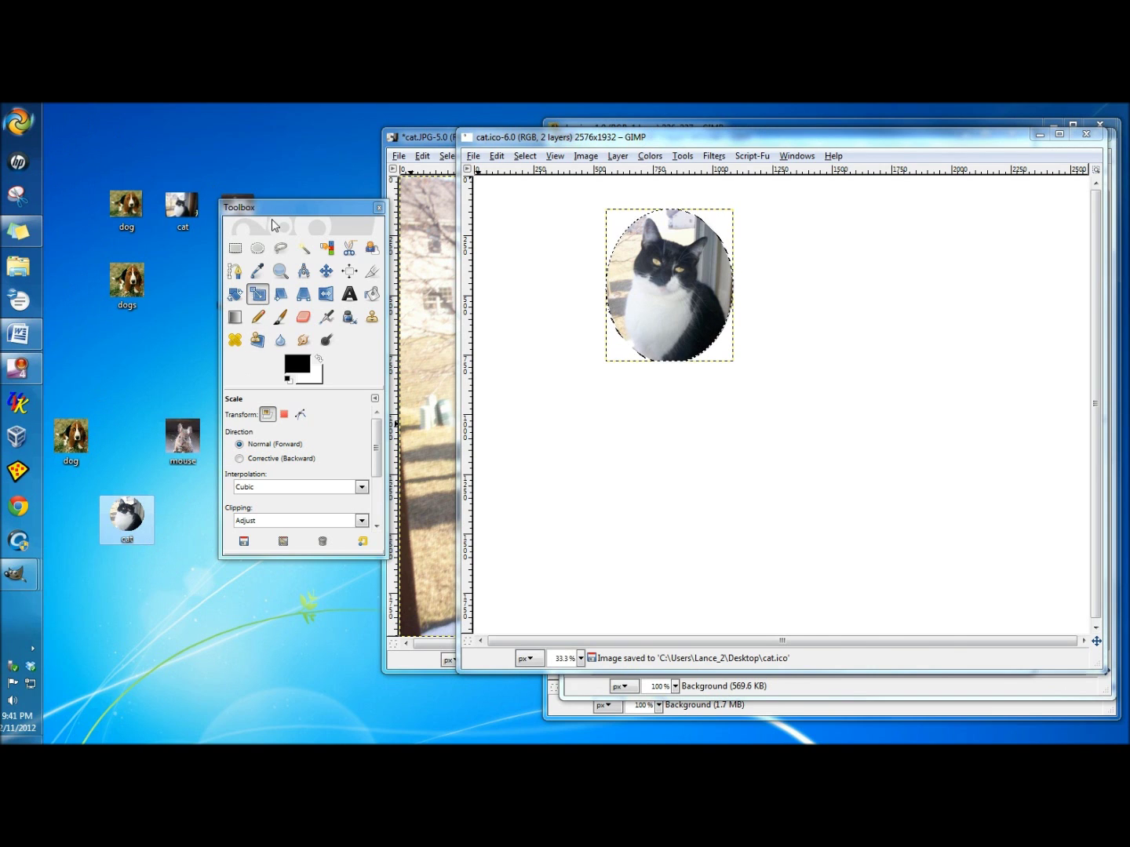
{"action": "left_click_drag", "start_coordinate": [271, 207], "coordinate": [823, 304]}
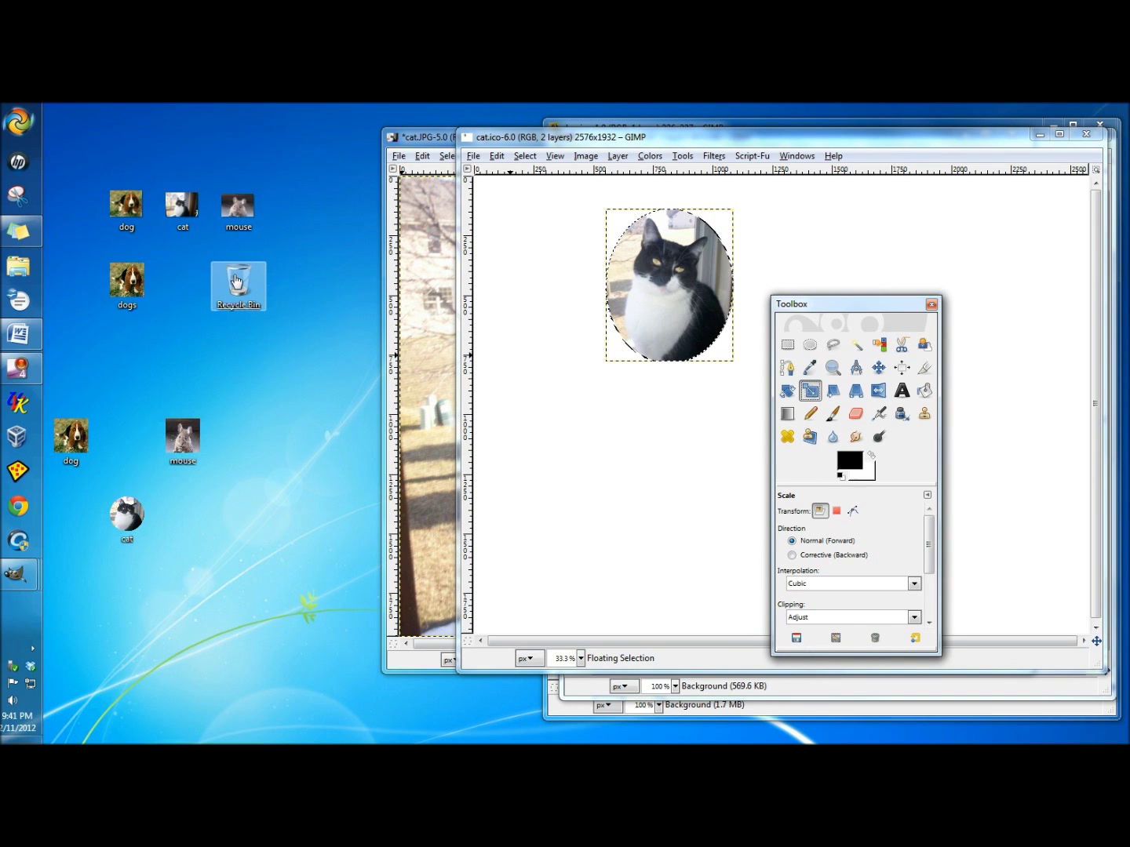
Open Desktop Icon Settings through Personalize and drag the dialog away from the desktop icons
{"action": "right_click", "coordinate": [261, 339]}
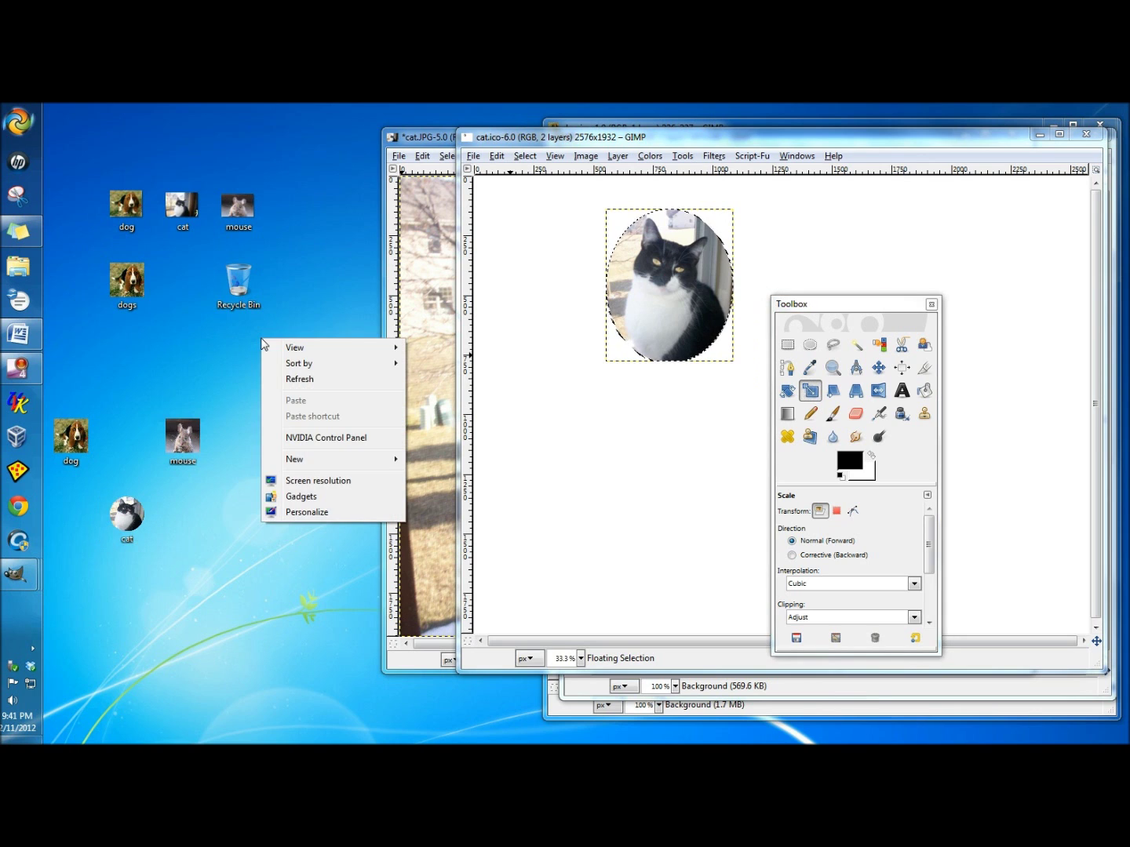
{"action": "left_click", "coordinate": [306, 514]}
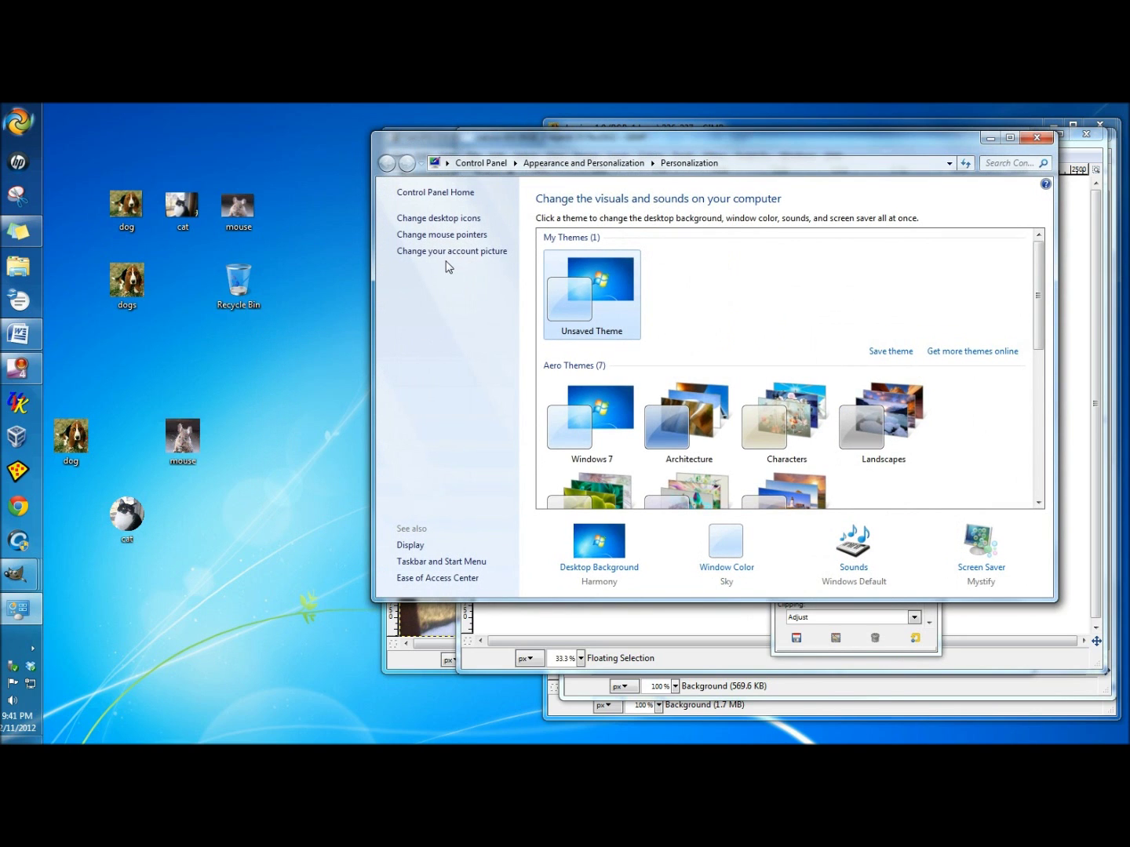
{"action": "left_click", "coordinate": [444, 220]}
{"action": "left_click_drag", "start_coordinate": [313, 219], "coordinate": [599, 189]}
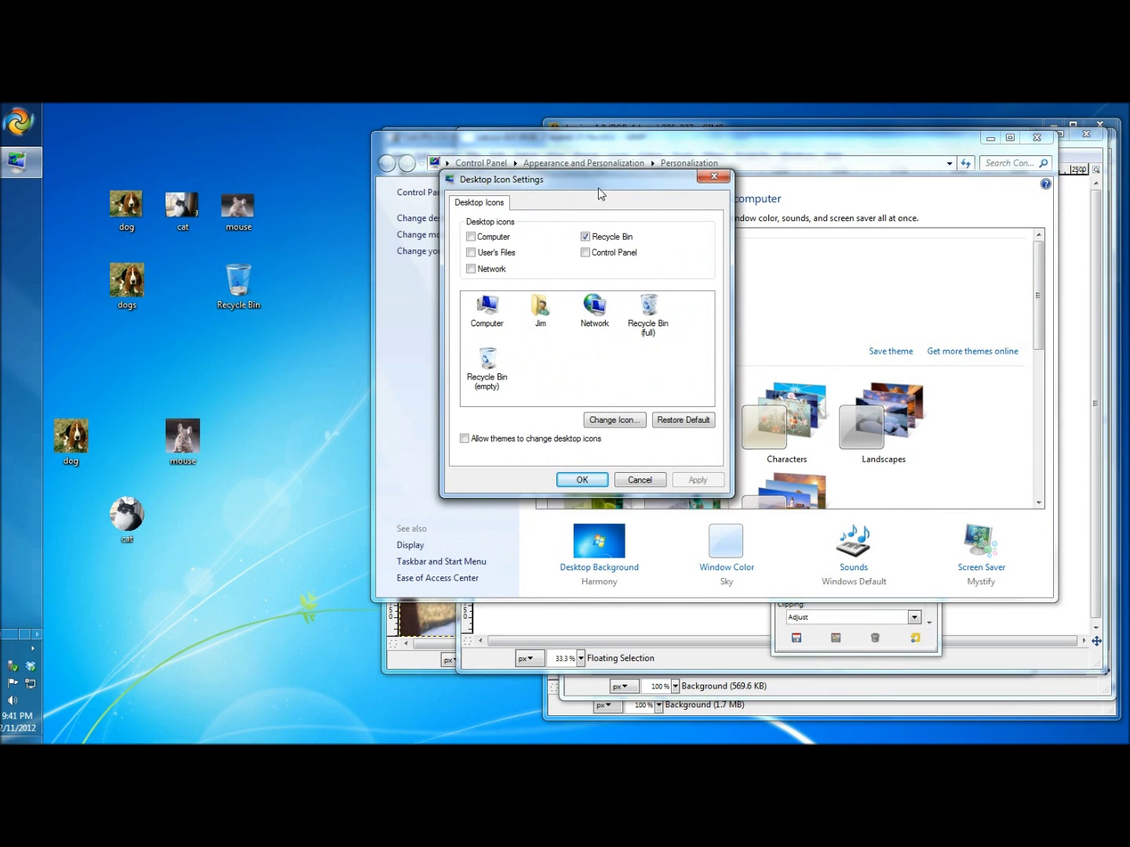
Set the empty Recycle Bin icon to cat.ico from the Desktop and apply it
{"action": "left_click", "coordinate": [488, 365]}
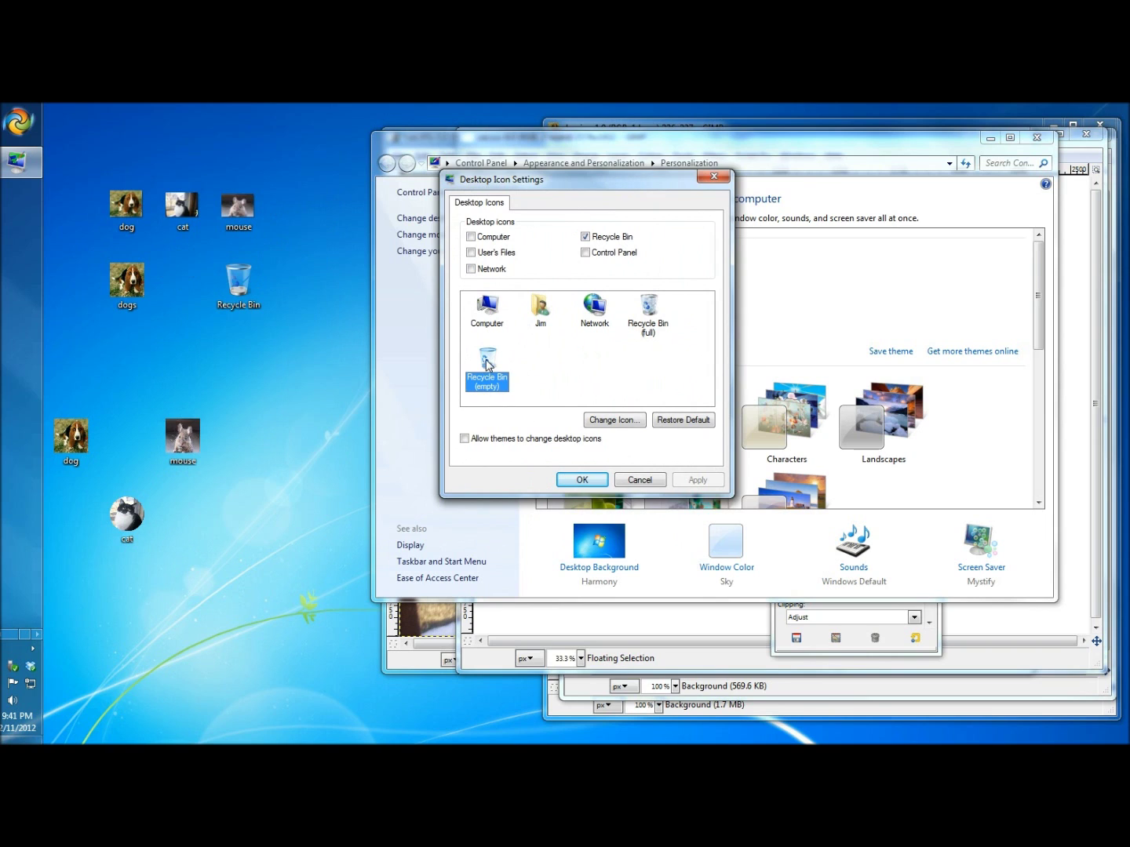
{"action": "left_click", "coordinate": [615, 421]}
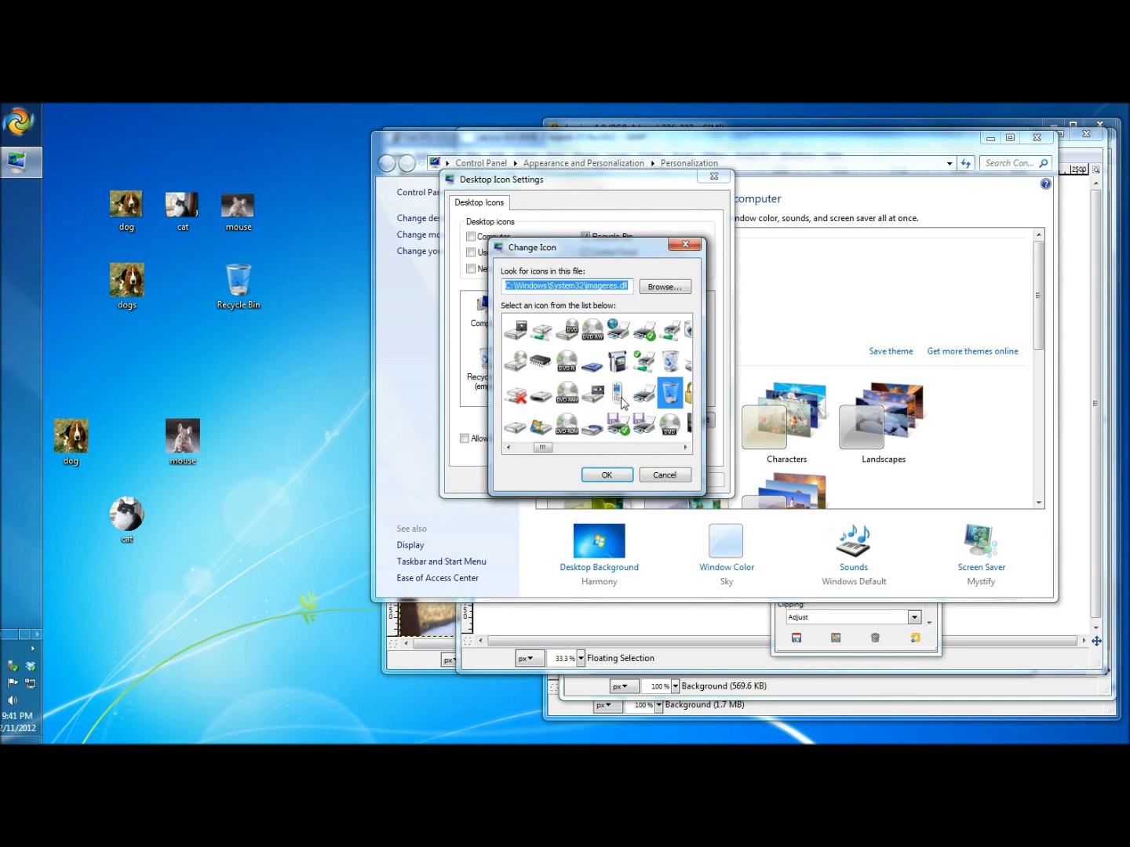
{"action": "left_click", "coordinate": [661, 287]}
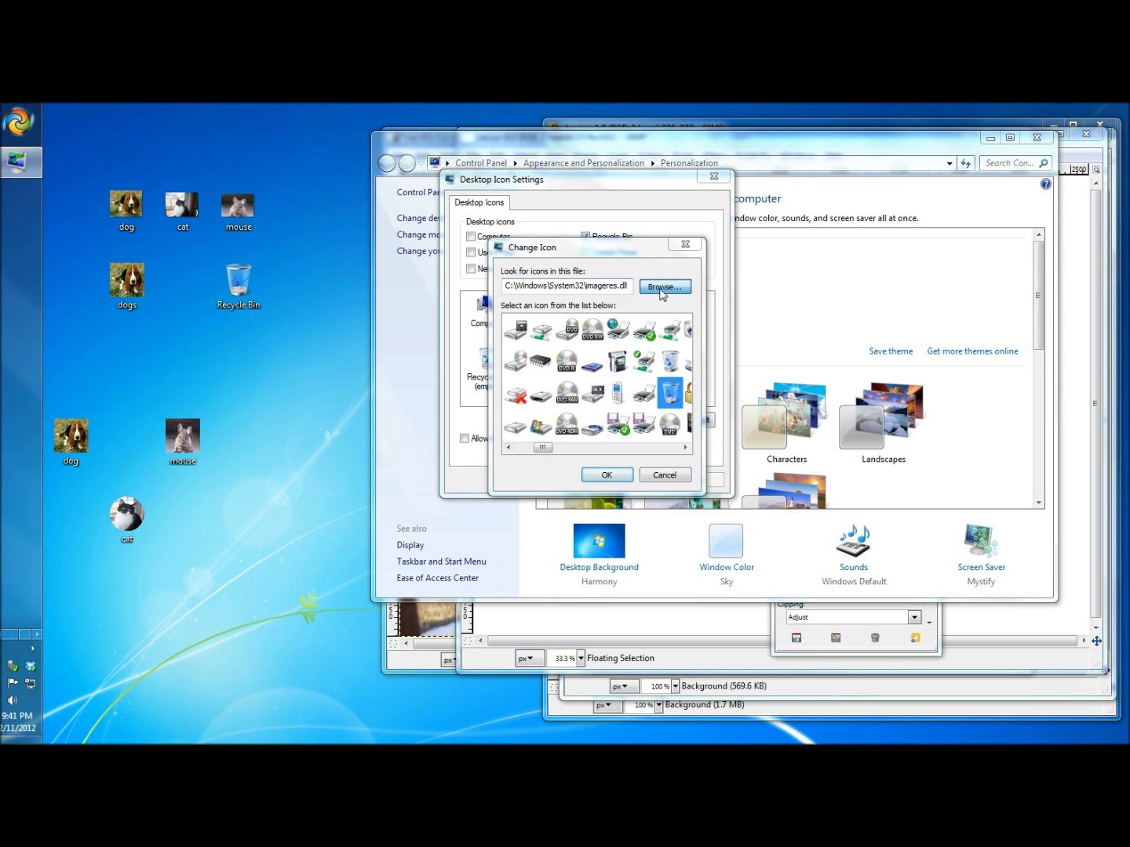
{"action": "left_click_drag", "start_coordinate": [604, 388], "coordinate": [606, 343]}
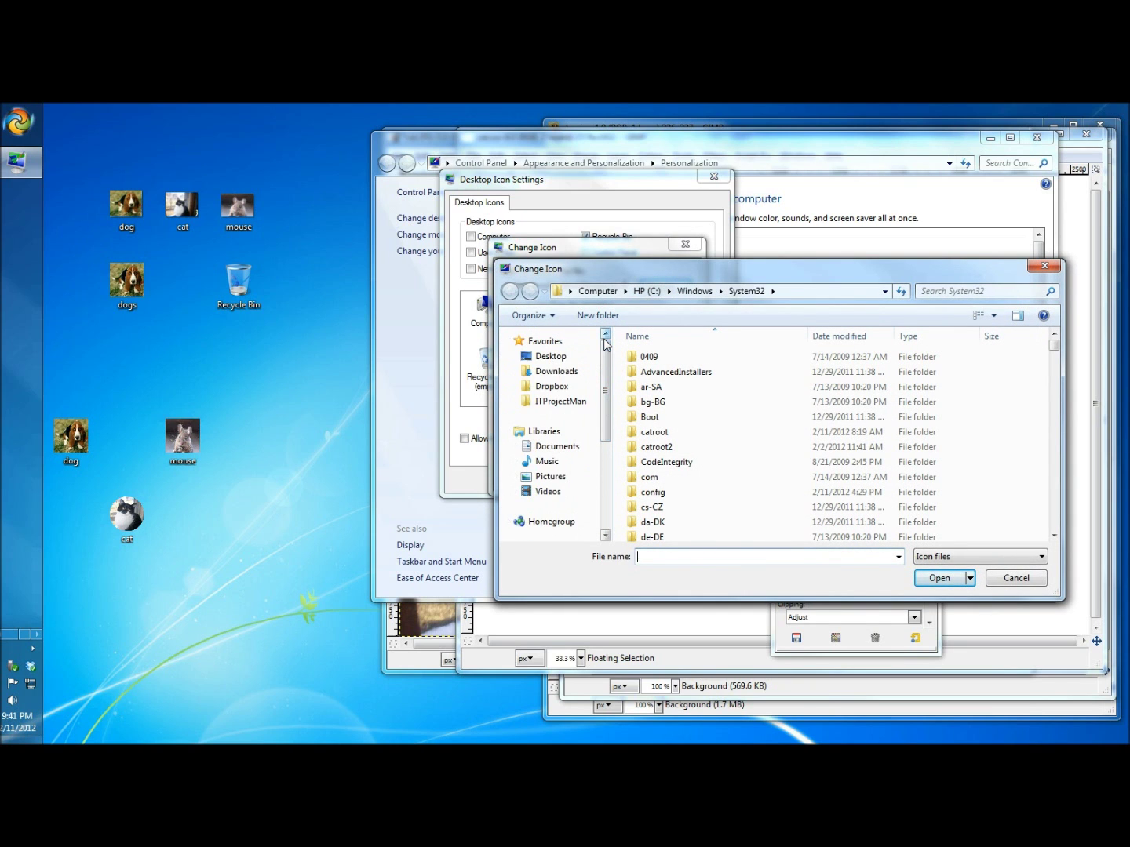
{"action": "left_click", "coordinate": [549, 356]}
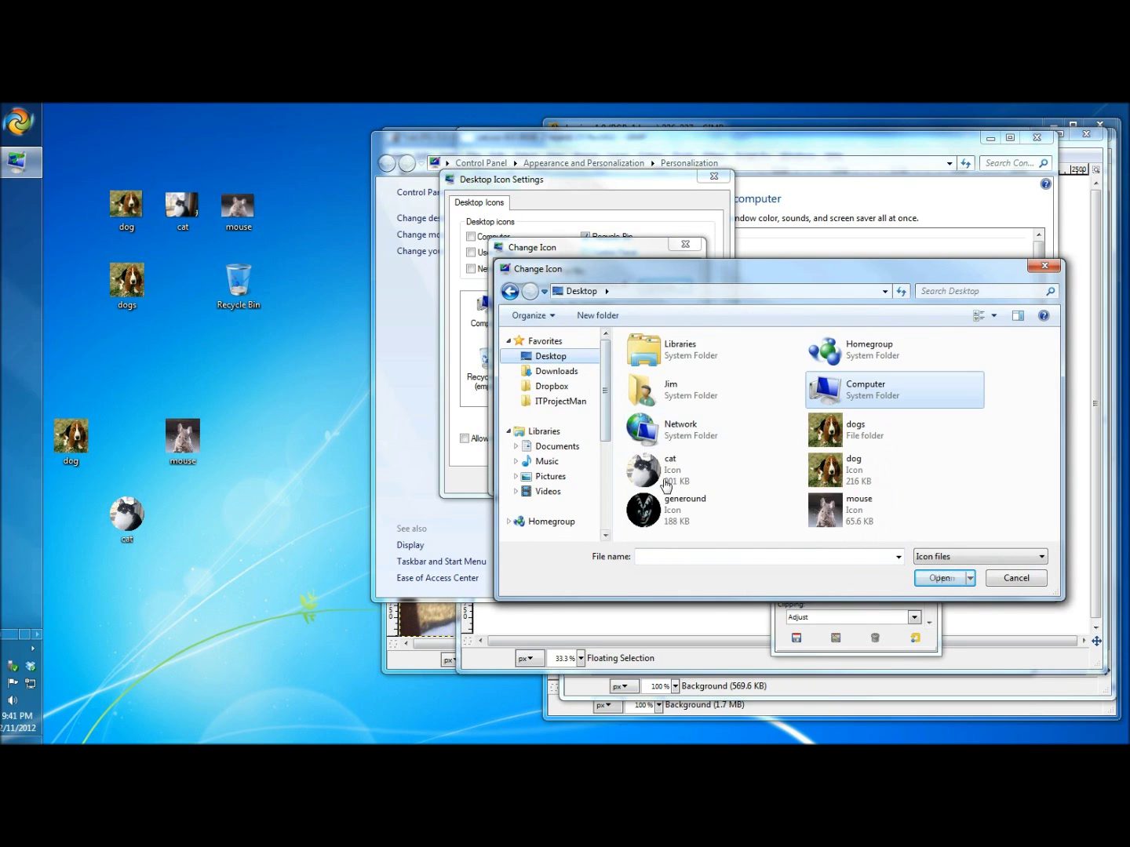
{"action": "left_click", "coordinate": [730, 511]}
{"action": "left_click", "coordinate": [665, 471]}
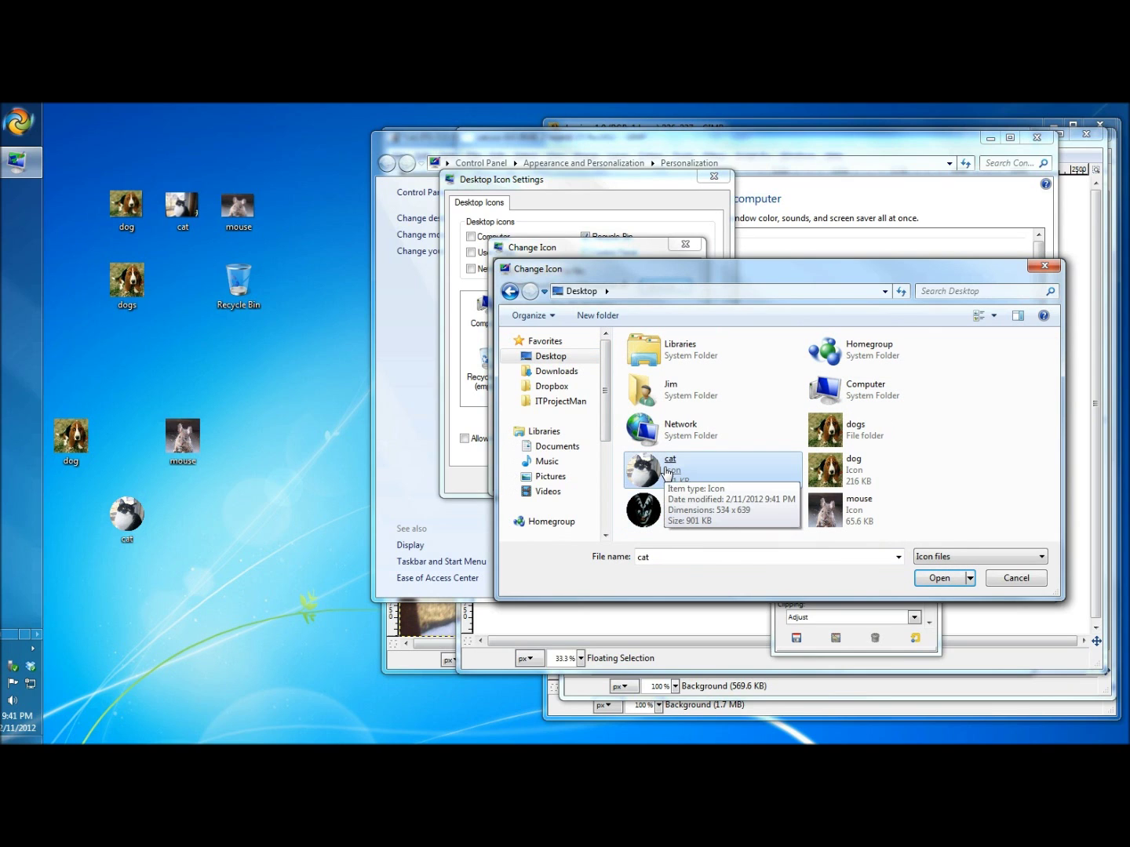
{"action": "double_click", "coordinate": [665, 471]}
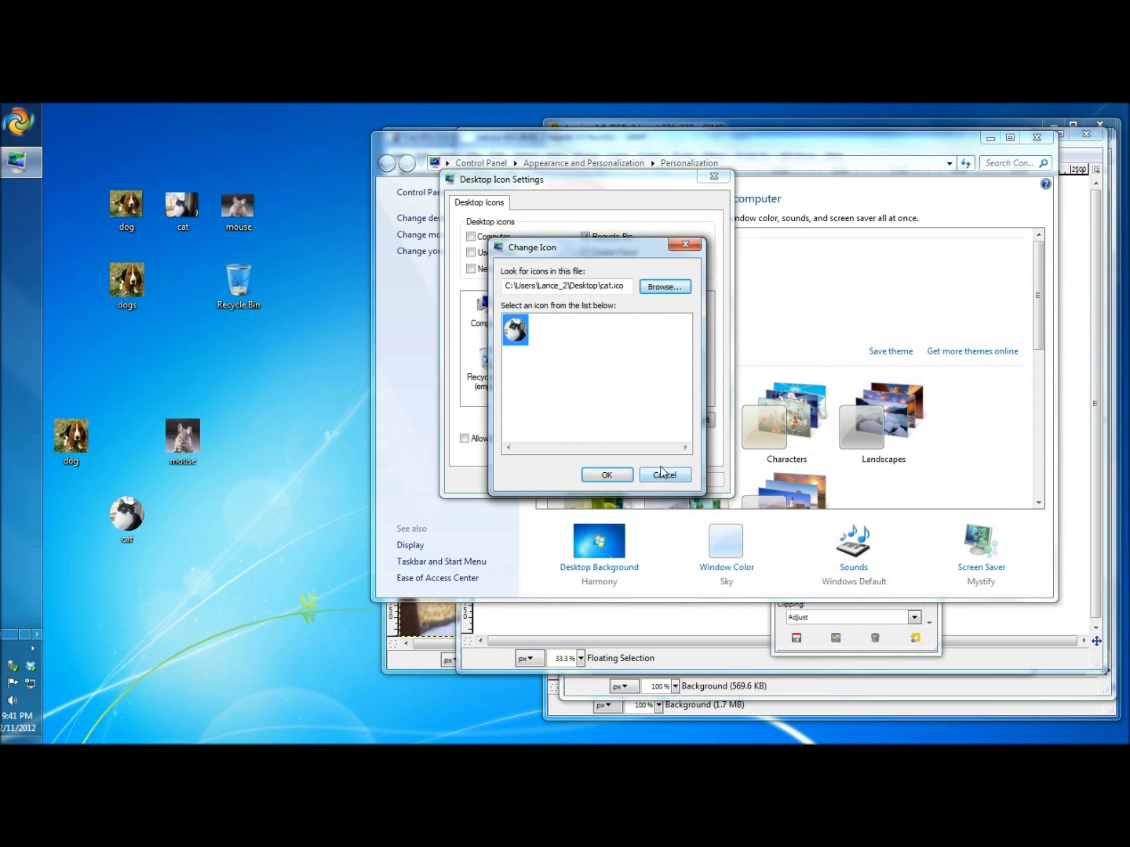
{"action": "left_click", "coordinate": [613, 476]}
{"action": "left_click", "coordinate": [692, 479]}
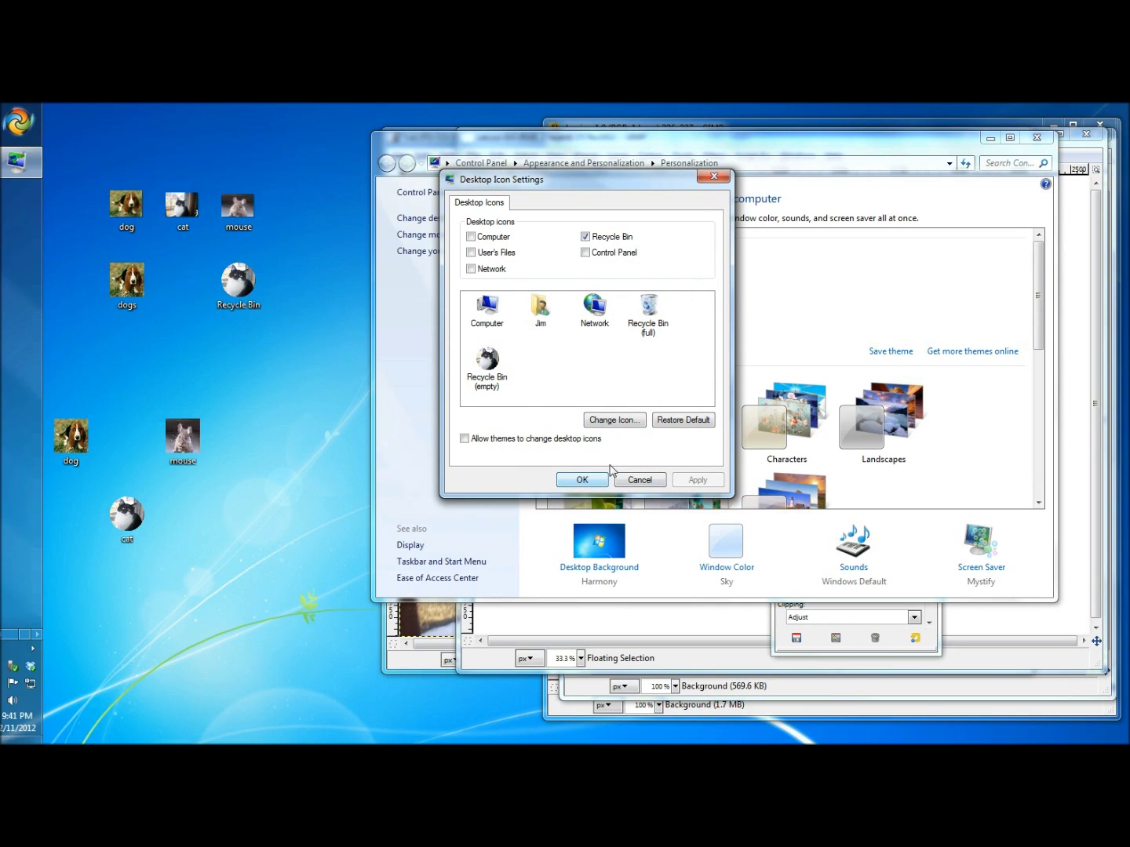
{"action": "left_click", "coordinate": [648, 310]}
Set the full Recycle Bin icon to Desktop\mouse.ico, apply and save, then close Personalization
{"action": "left_click", "coordinate": [615, 420]}
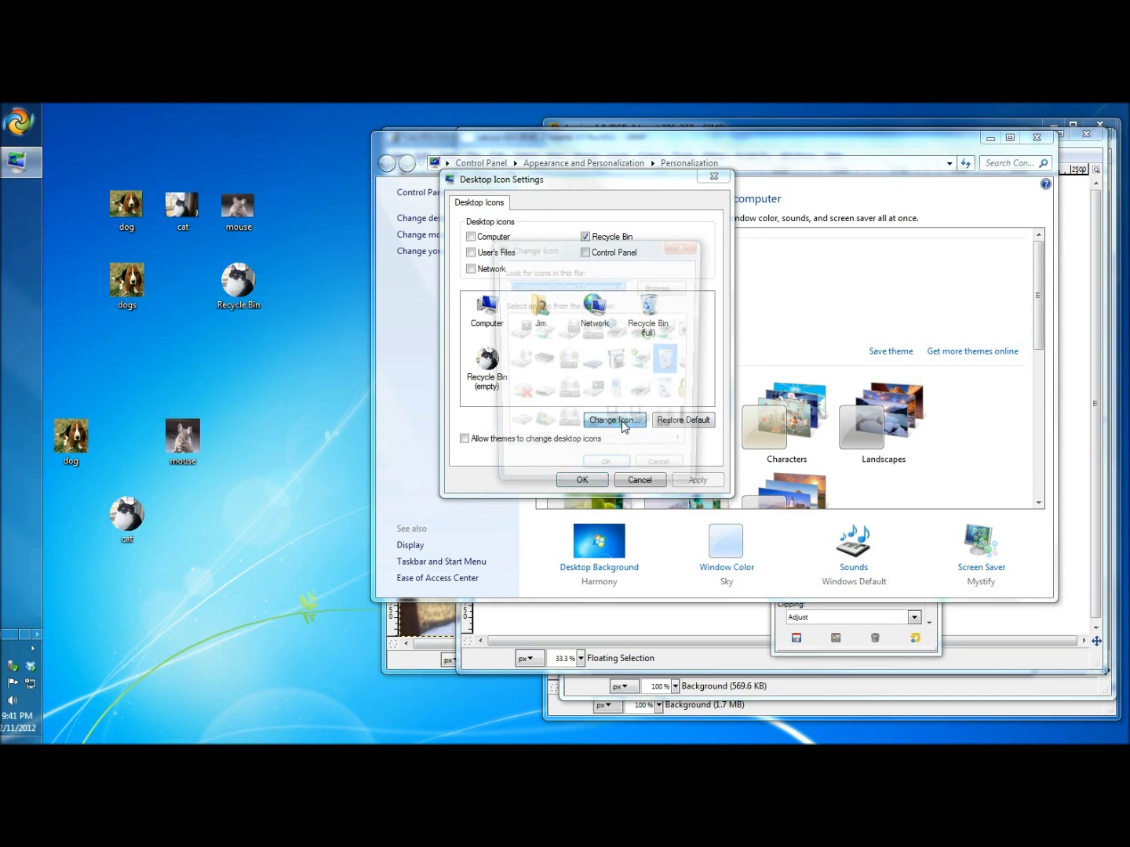
{"action": "left_click", "coordinate": [665, 287]}
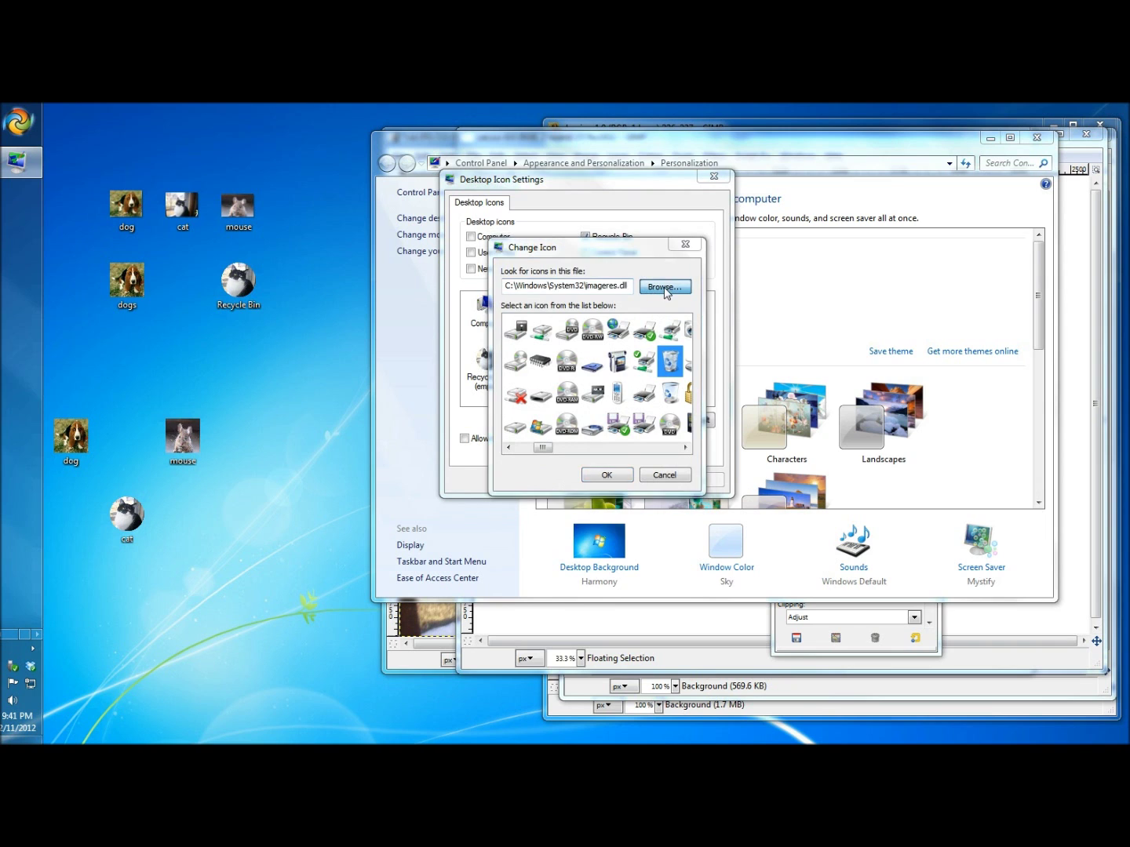
{"action": "left_click", "coordinate": [552, 357]}
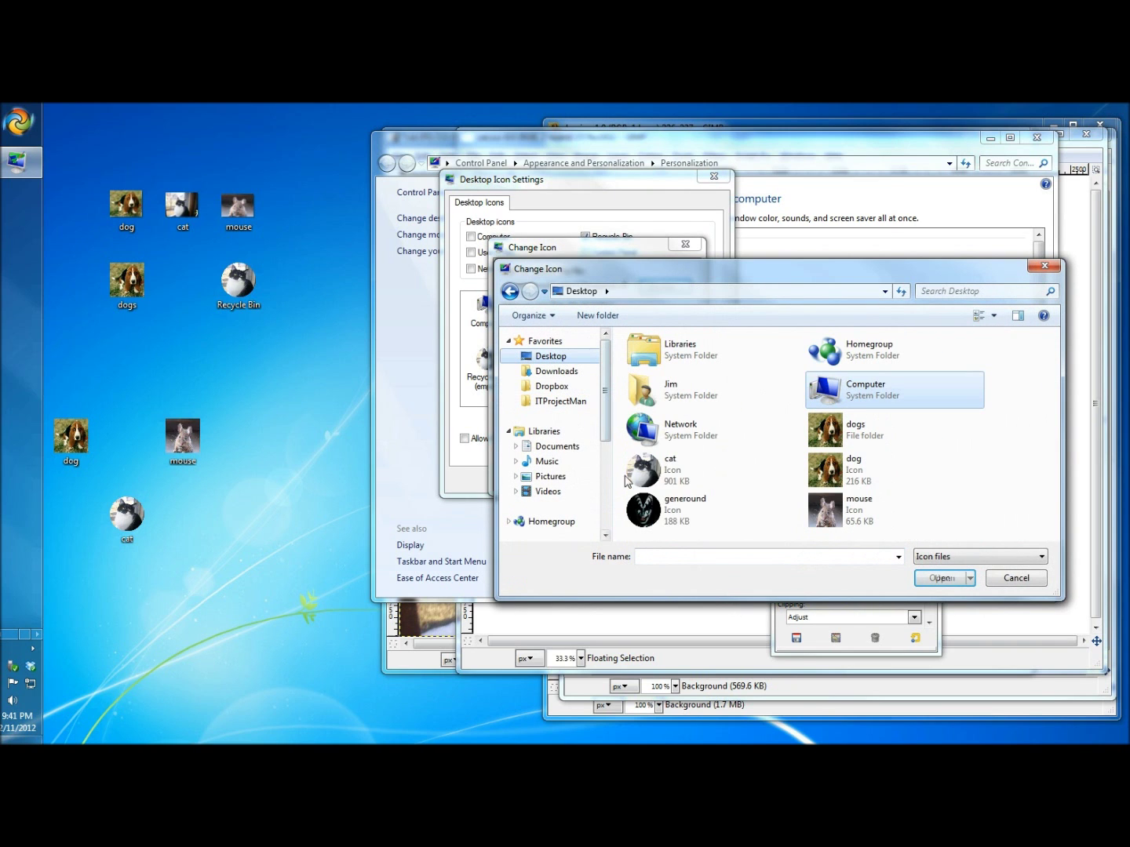
{"action": "double_click", "coordinate": [825, 508]}
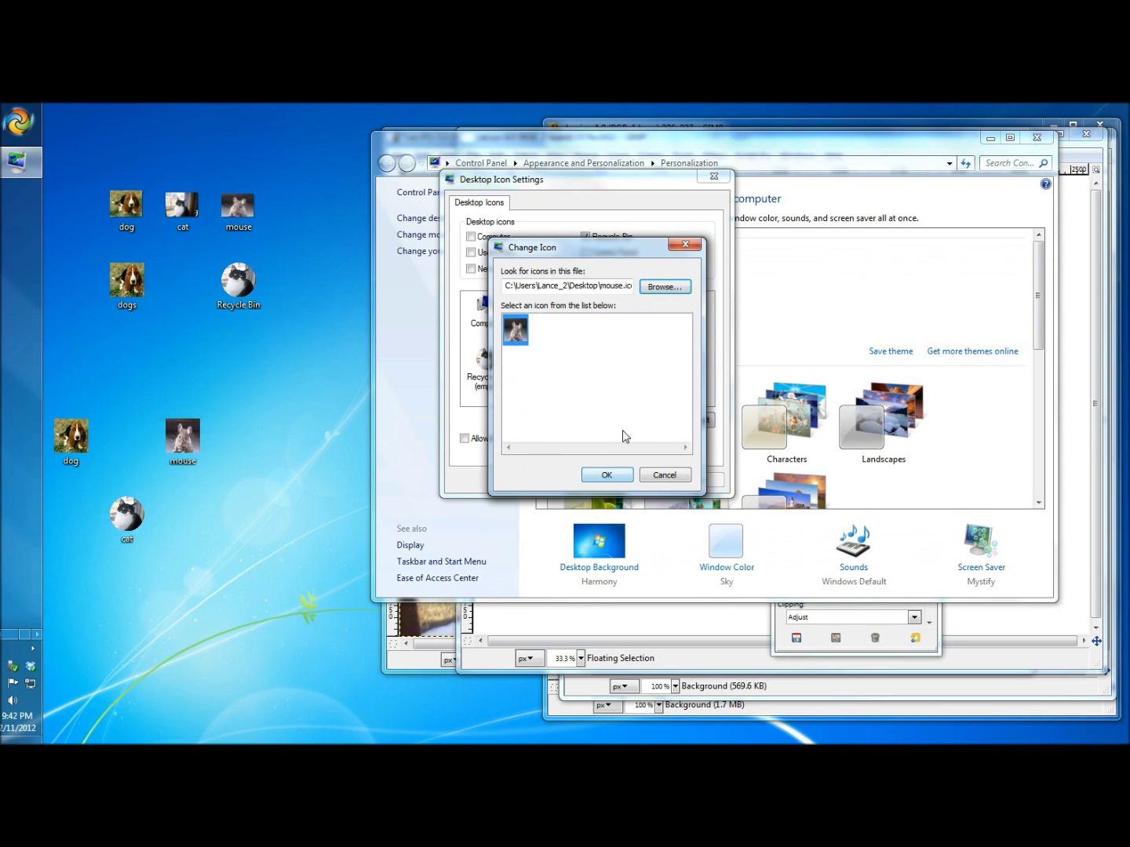
{"action": "left_click", "coordinate": [604, 479]}
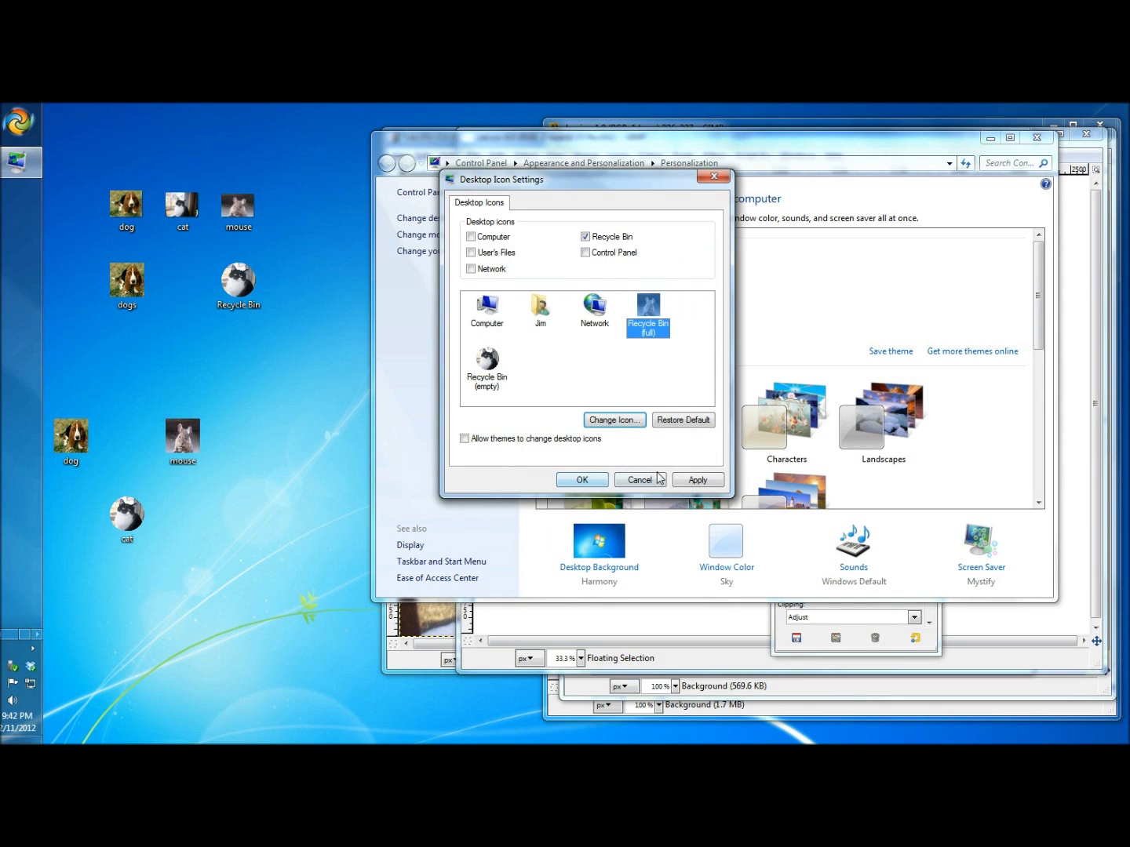
{"action": "left_click", "coordinate": [688, 480]}
{"action": "left_click", "coordinate": [581, 479]}
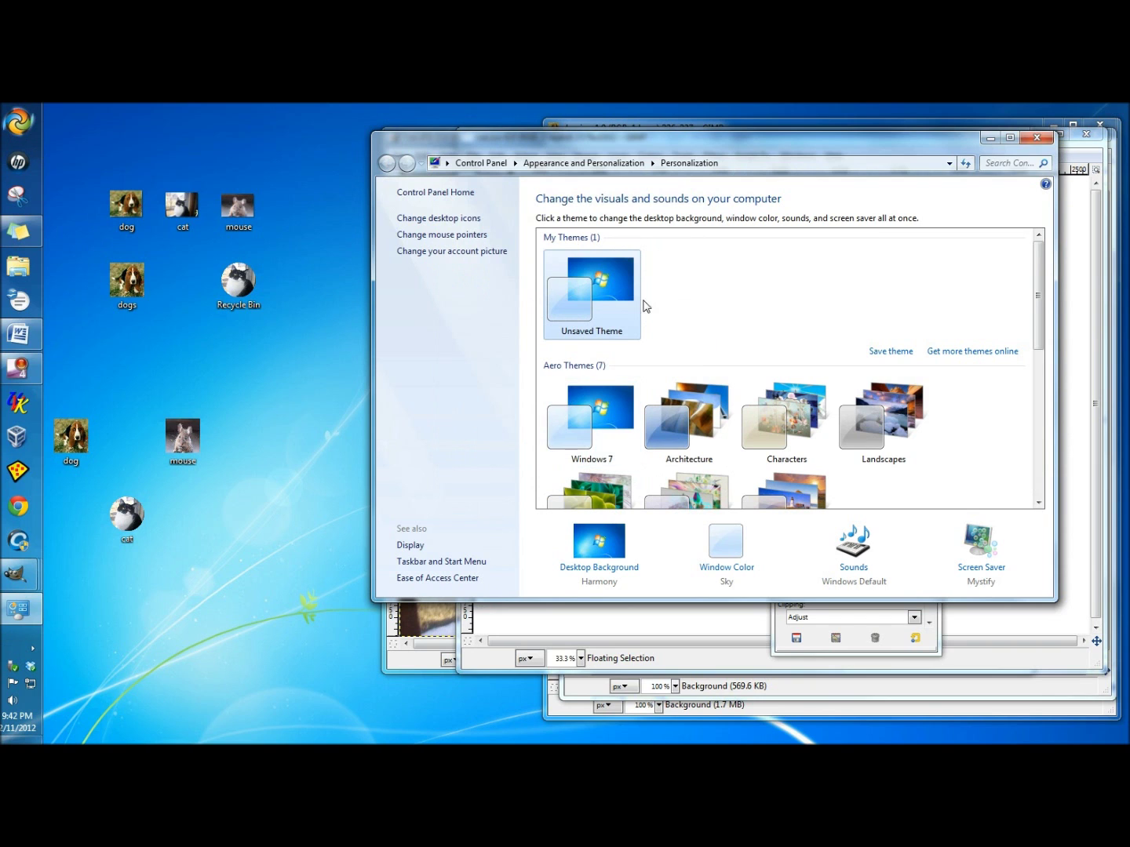
{"action": "left_click", "coordinate": [1037, 139]}
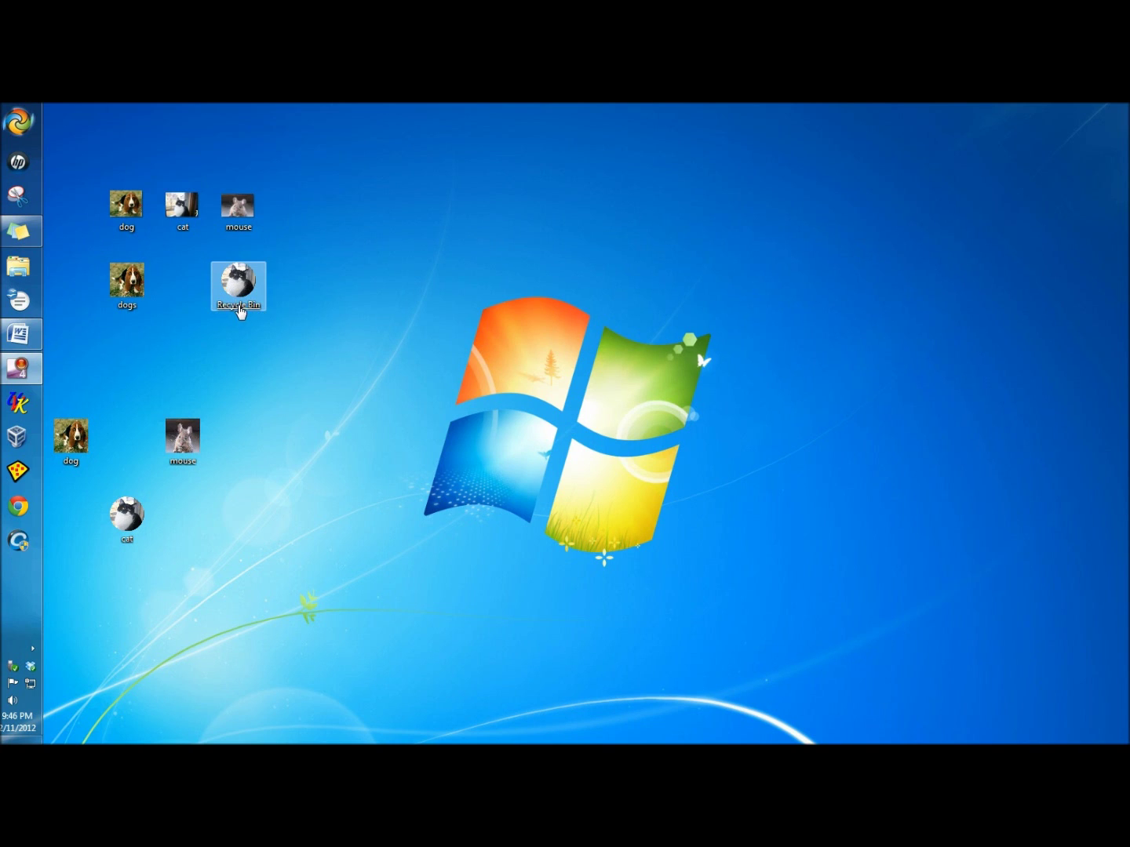
Place the cat icon between dog and mouse, move the dogs folder top-left, and select all four items
{"action": "left_click_drag", "start_coordinate": [125, 517], "coordinate": [118, 443]}
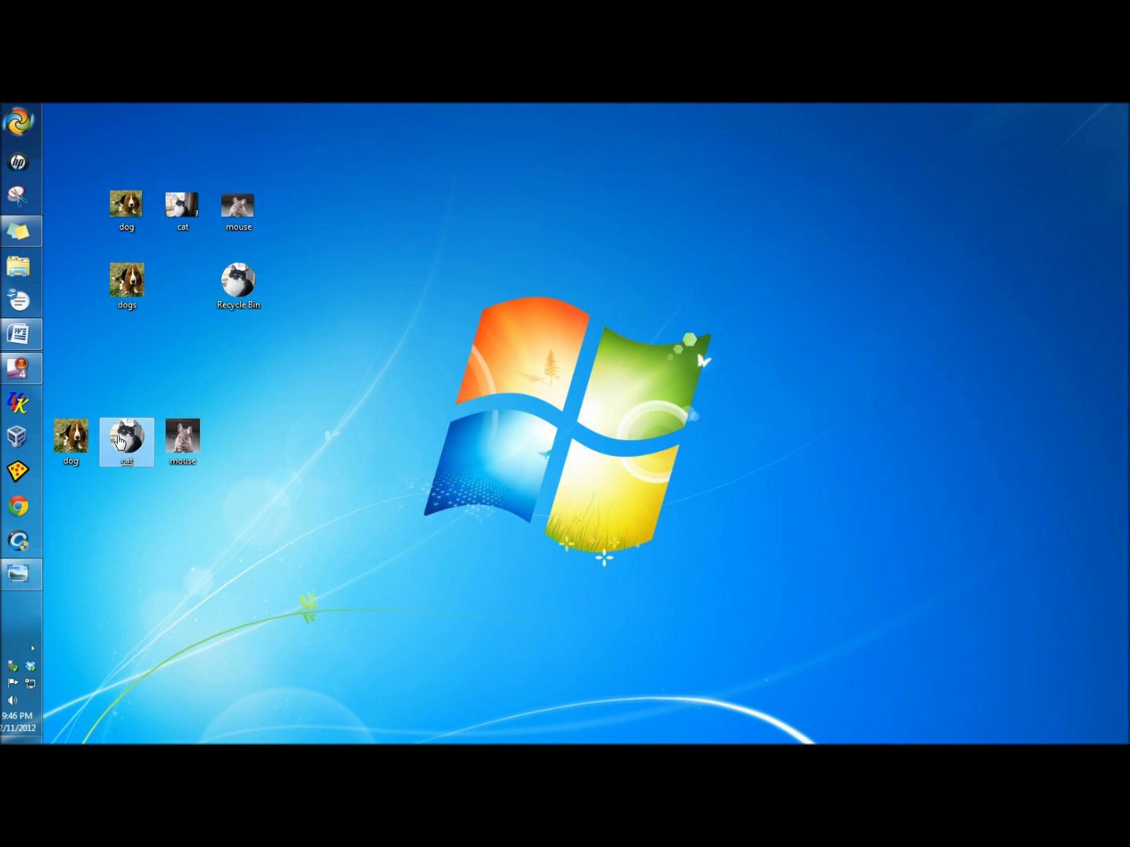
{"action": "left_click_drag", "start_coordinate": [127, 281], "coordinate": [88, 214]}
{"action": "left_click_drag", "start_coordinate": [285, 207], "coordinate": [256, 294]}
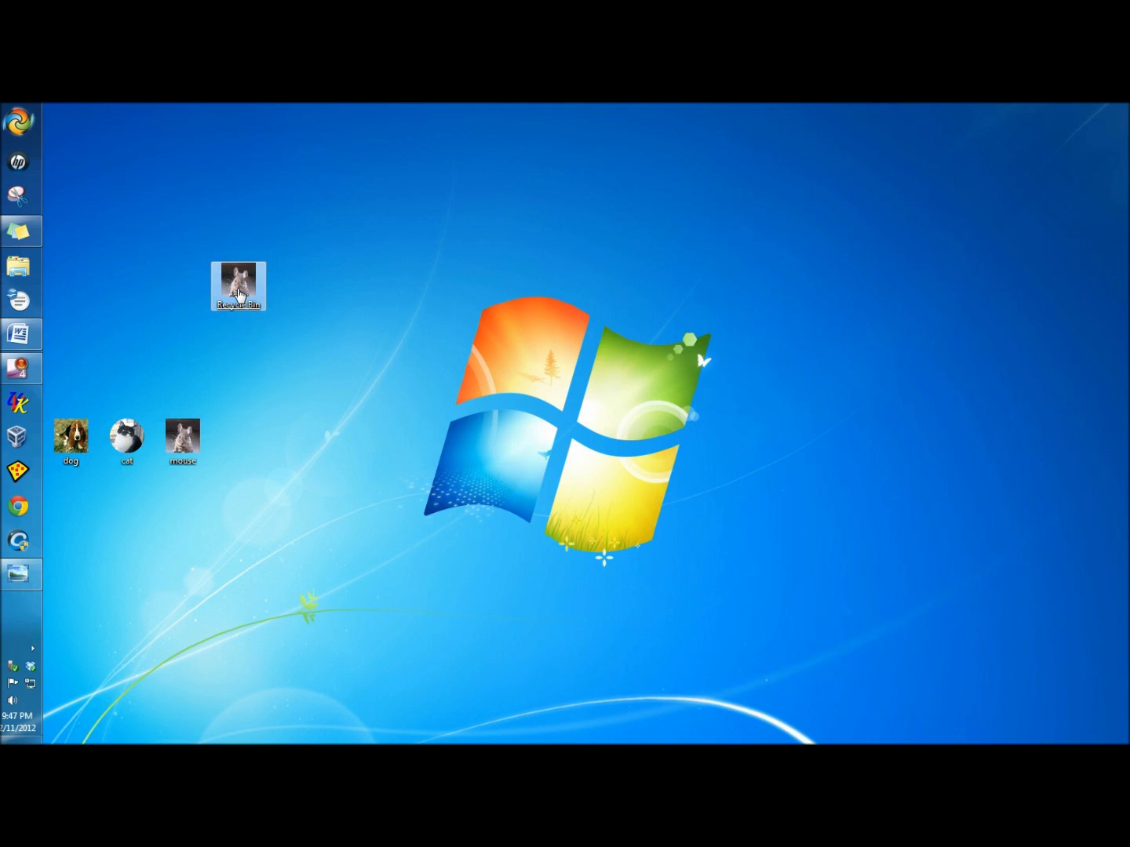
Empty the Recycle Bin, confirming permanent deletion of its four items
{"action": "right_click", "coordinate": [240, 295]}
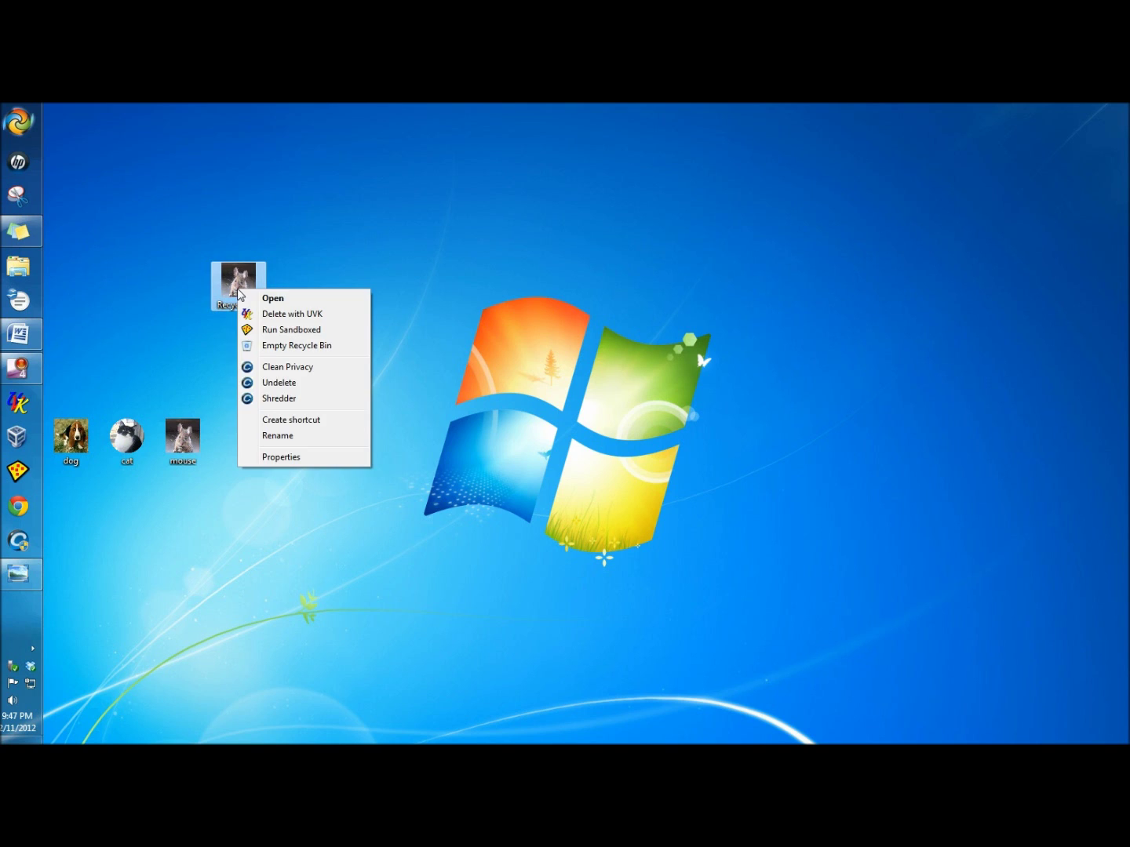
{"action": "left_click", "coordinate": [299, 348]}
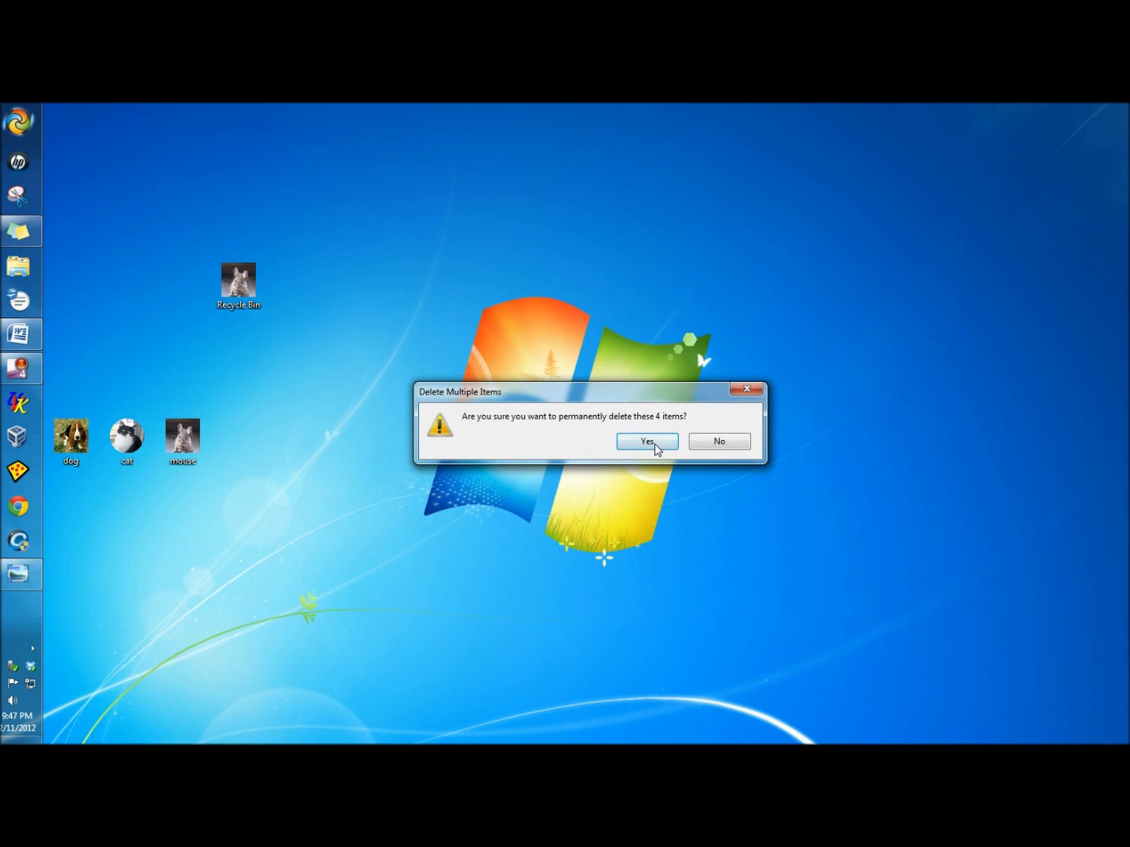
{"action": "left_click", "coordinate": [647, 442]}
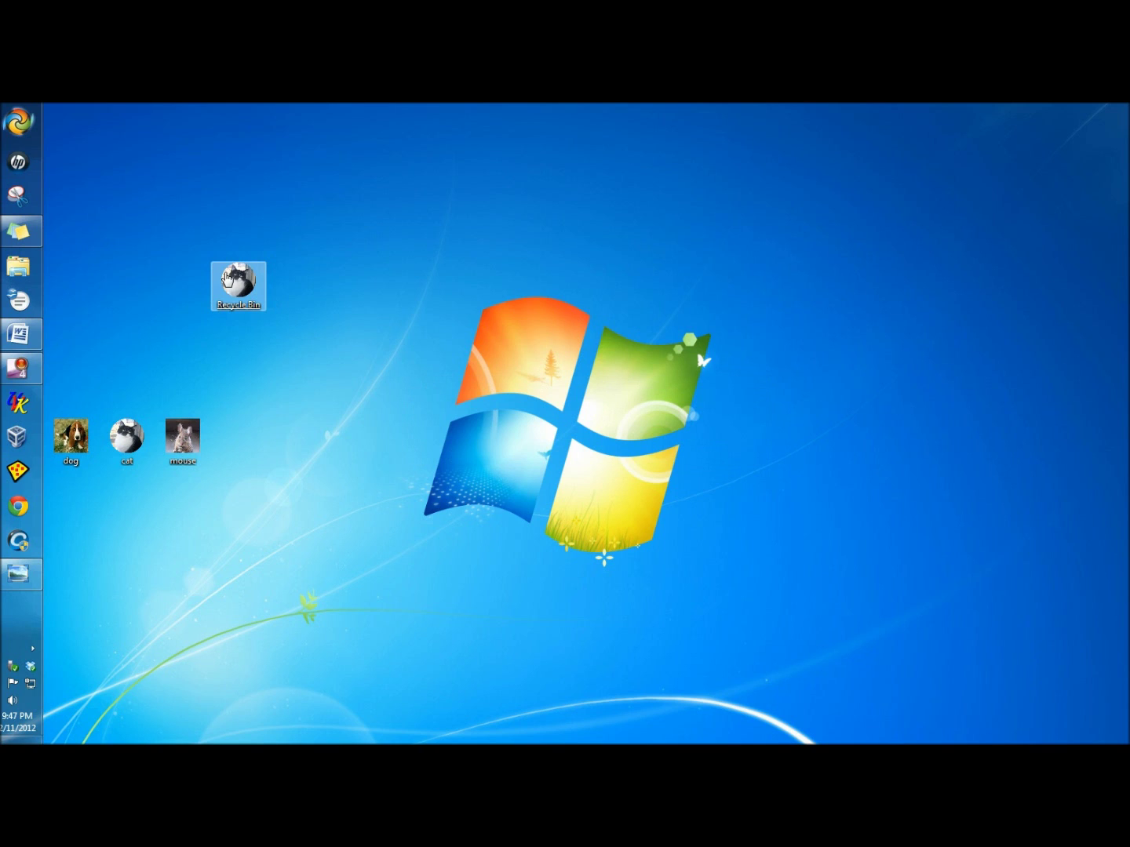